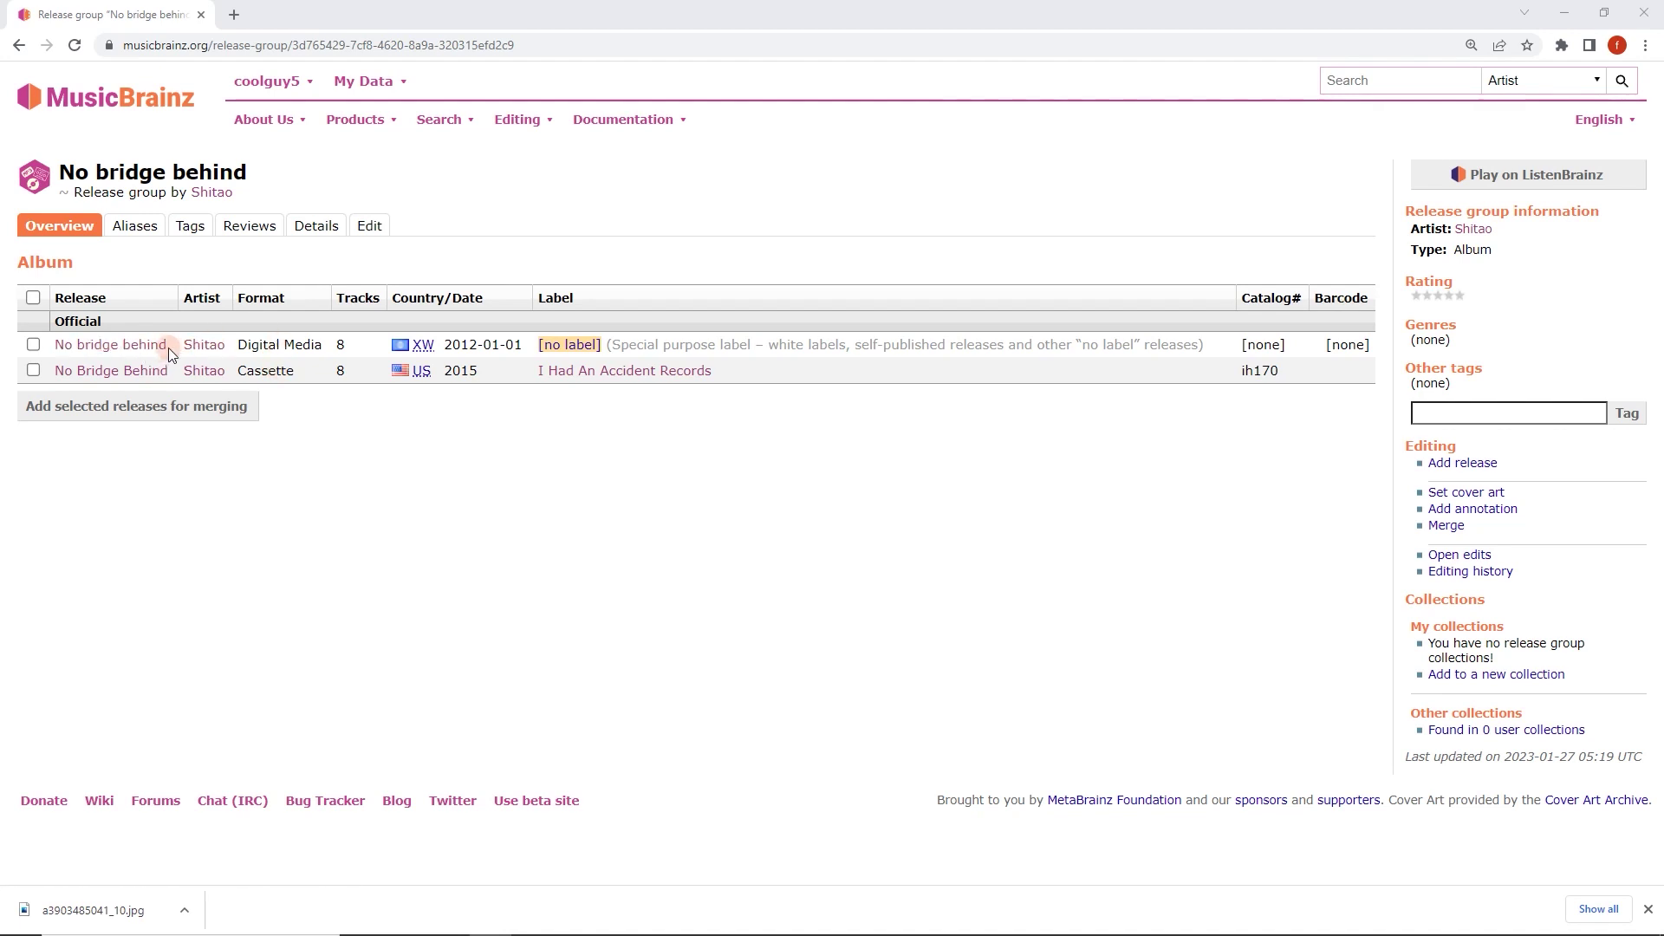
- Open the 'No bridge behind' Digital Media release from its release group page
left_click(170, 351)
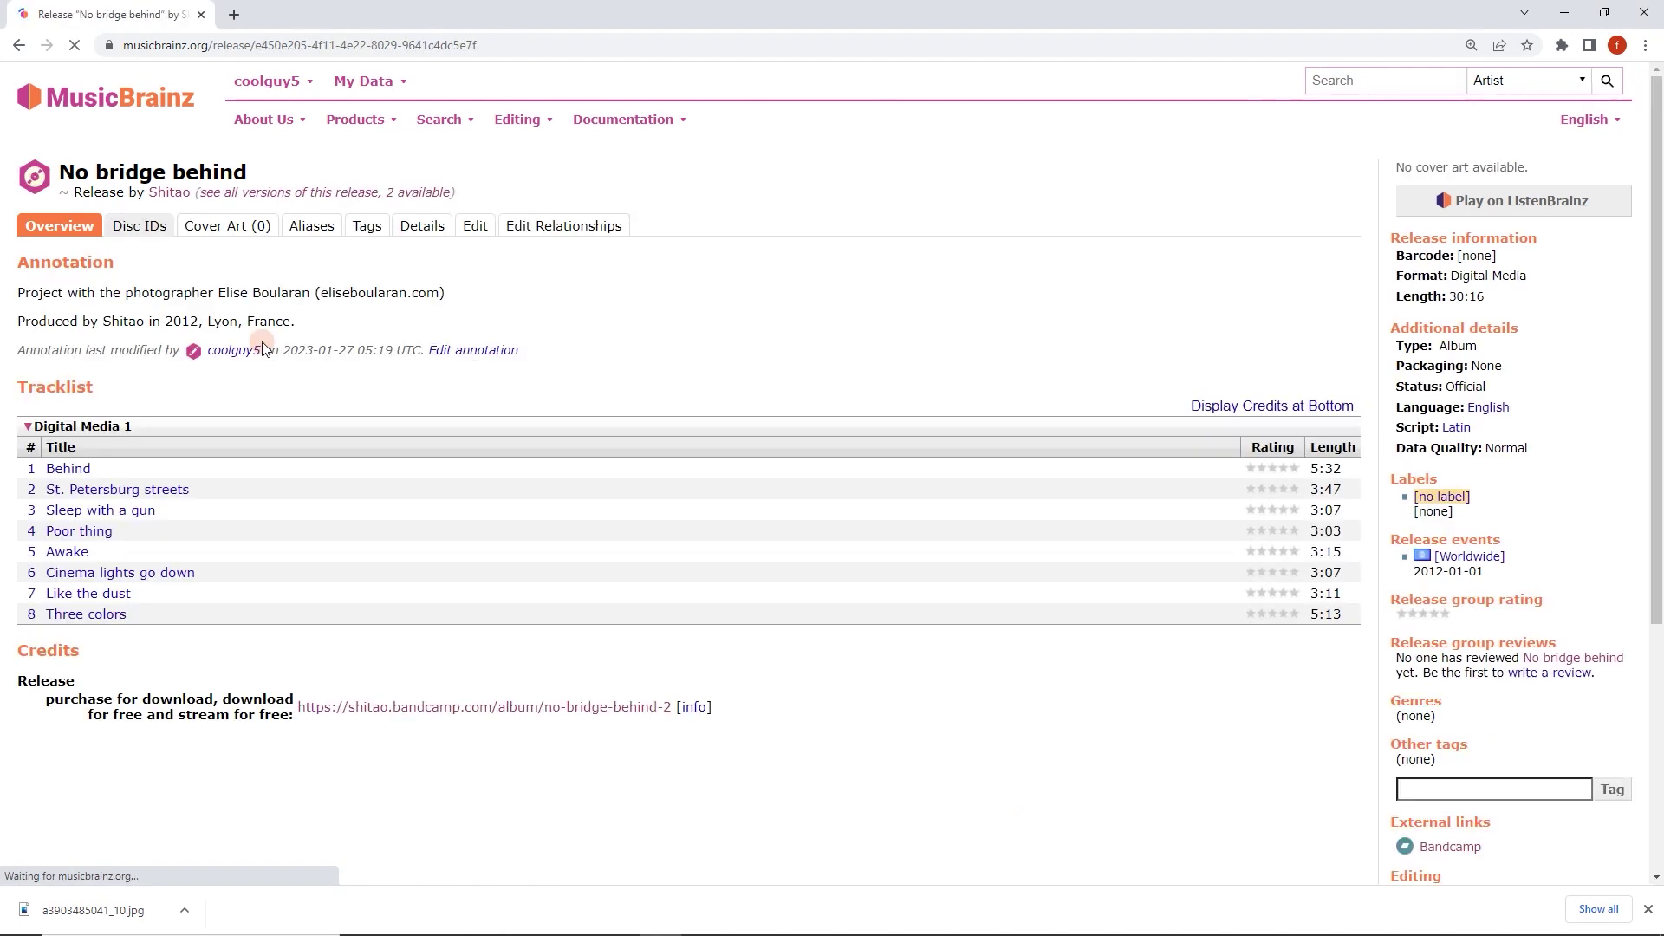
- Open the release's Add Cover Art form and its Bandcamp external link in a new tab
left_click(248, 236)
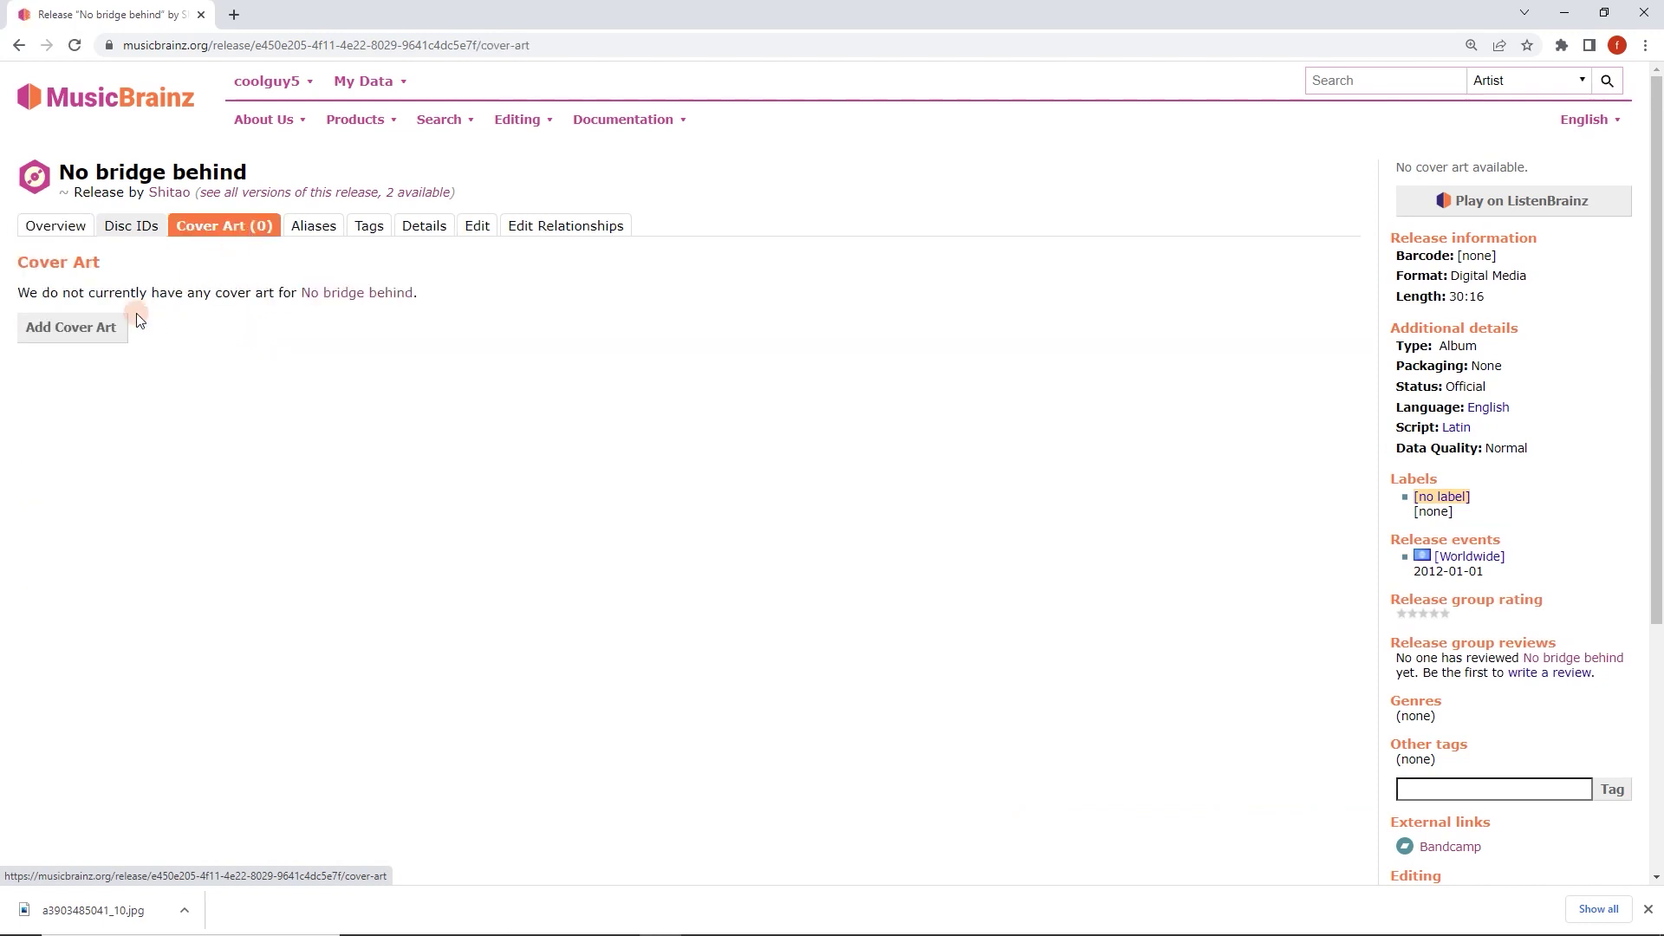
left_click(90, 330)
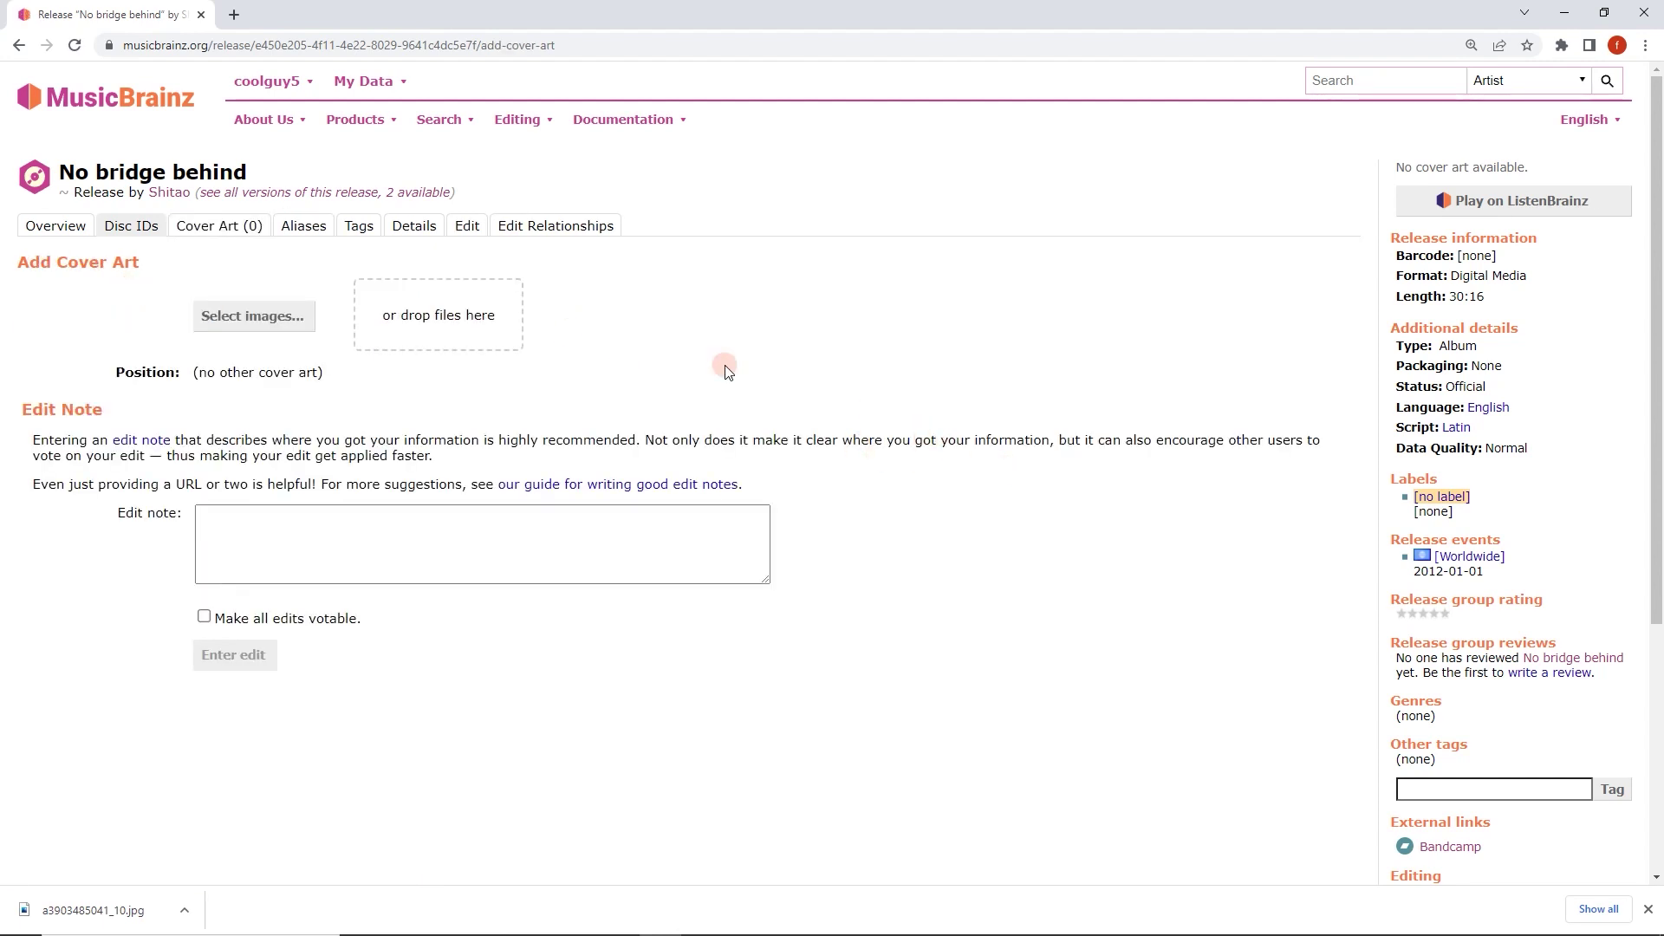
scroll(1474, 607, "down", 2)
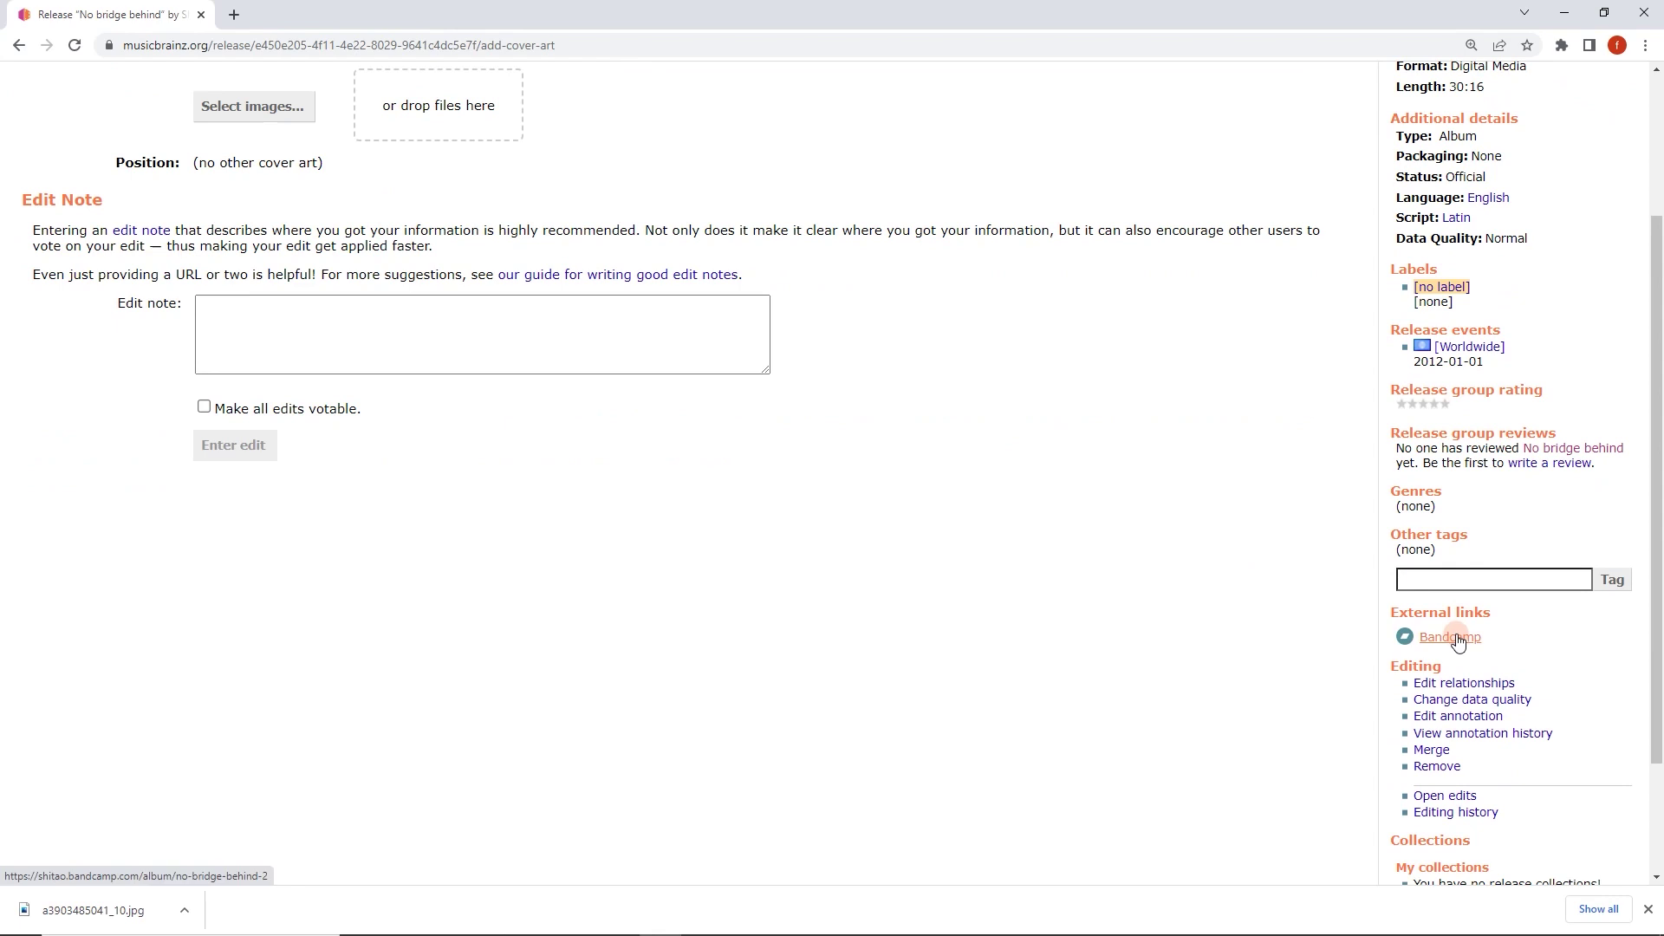
middle_click(1457, 639)
scroll(863, 433, "up", 2)
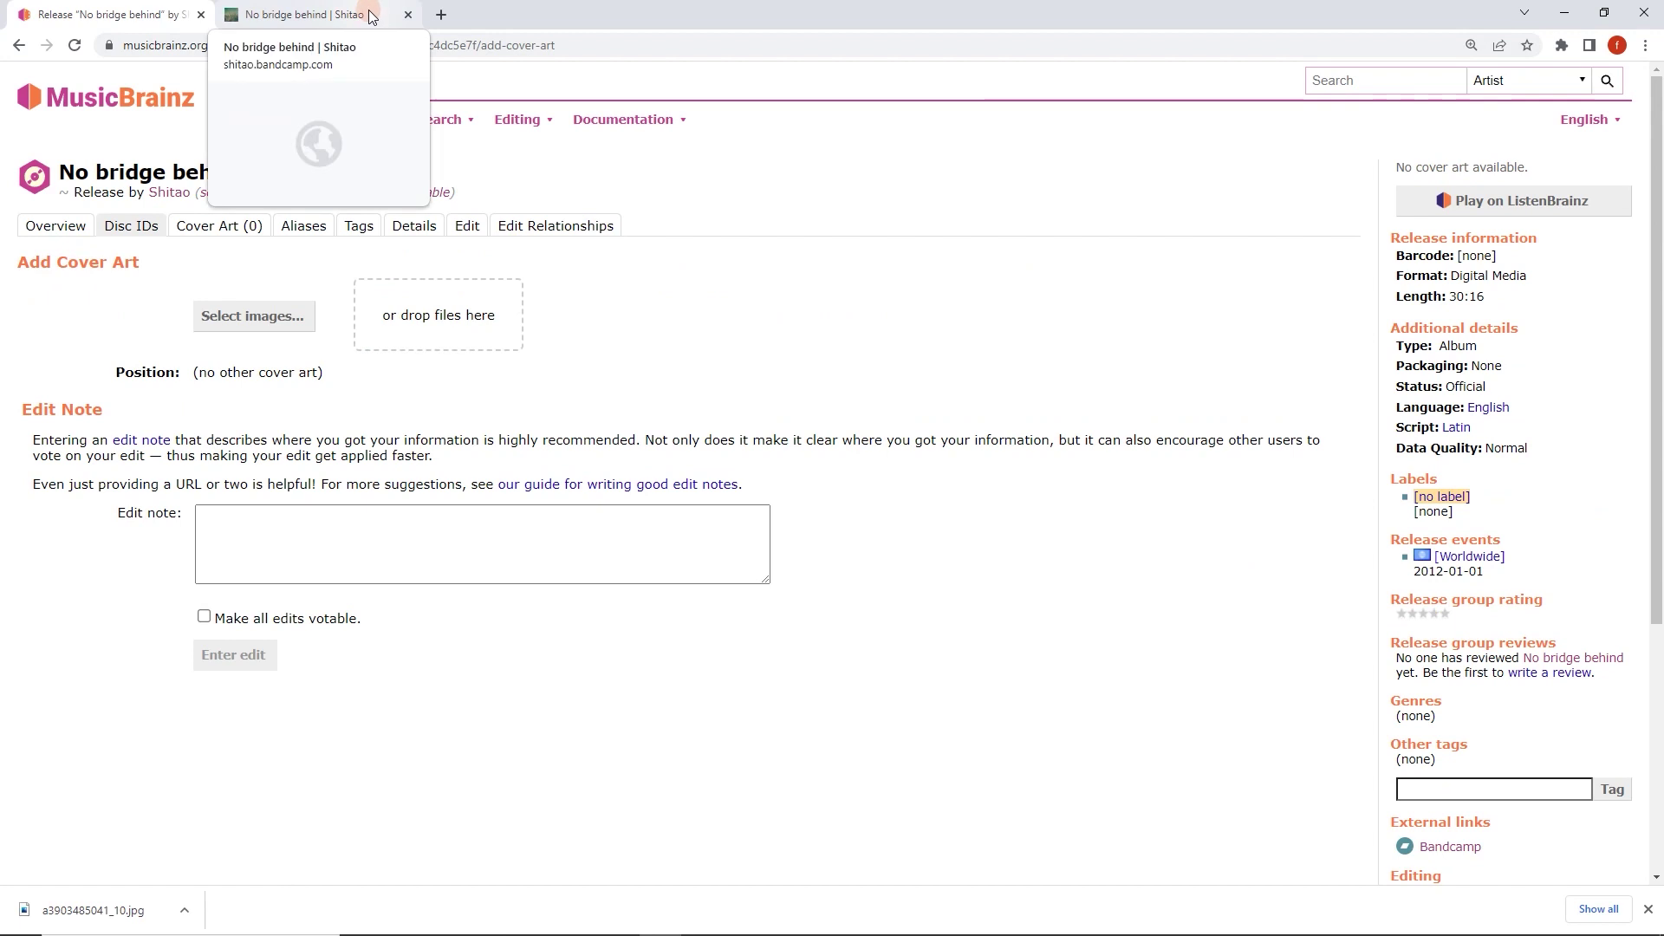
- Enlarge the album cover on Bandcamp, use its image menu, then return to MusicBrainz
left_click(371, 16)
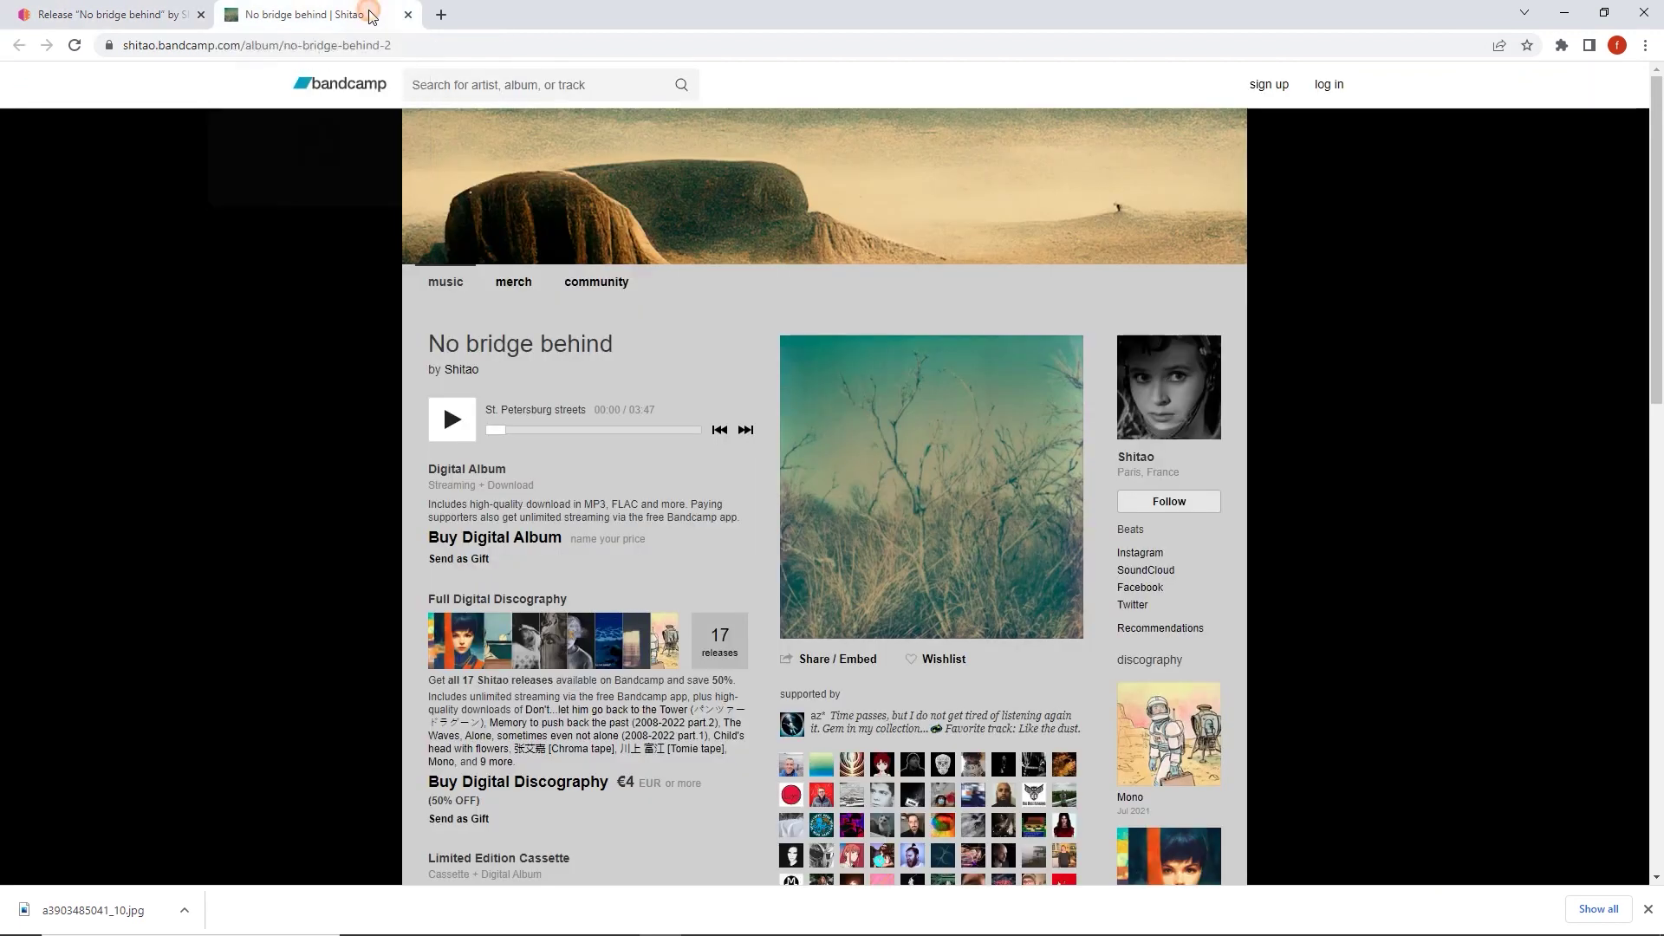
left_click(904, 416)
right_click(761, 263)
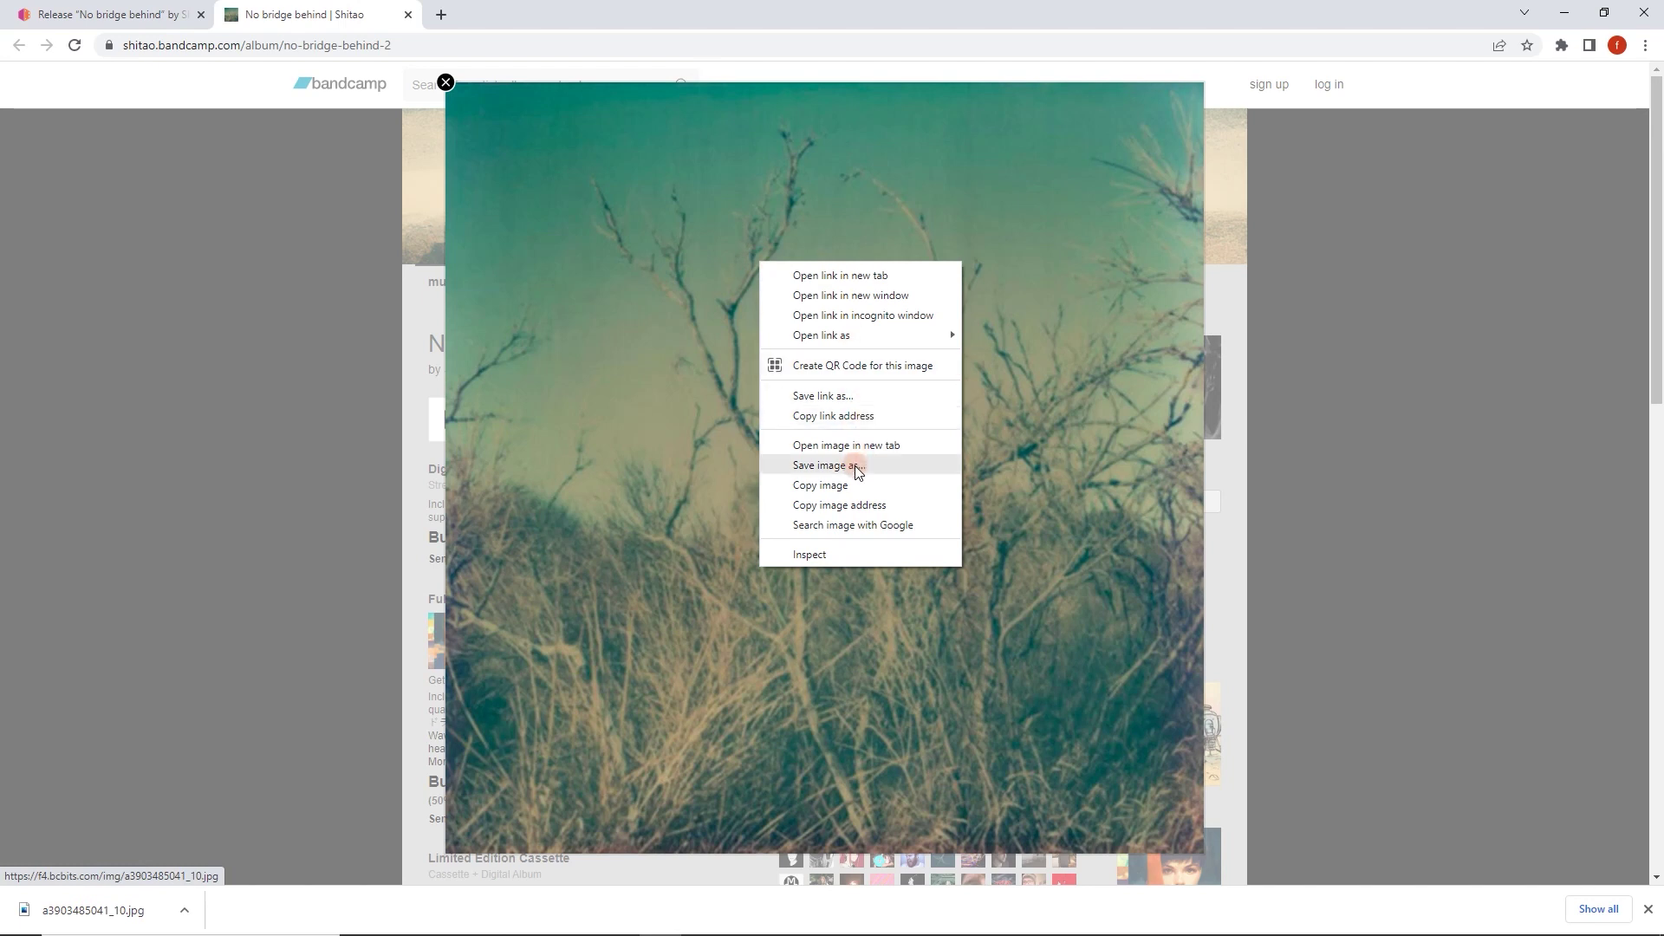
left_click(291, 9)
left_click(104, 10)
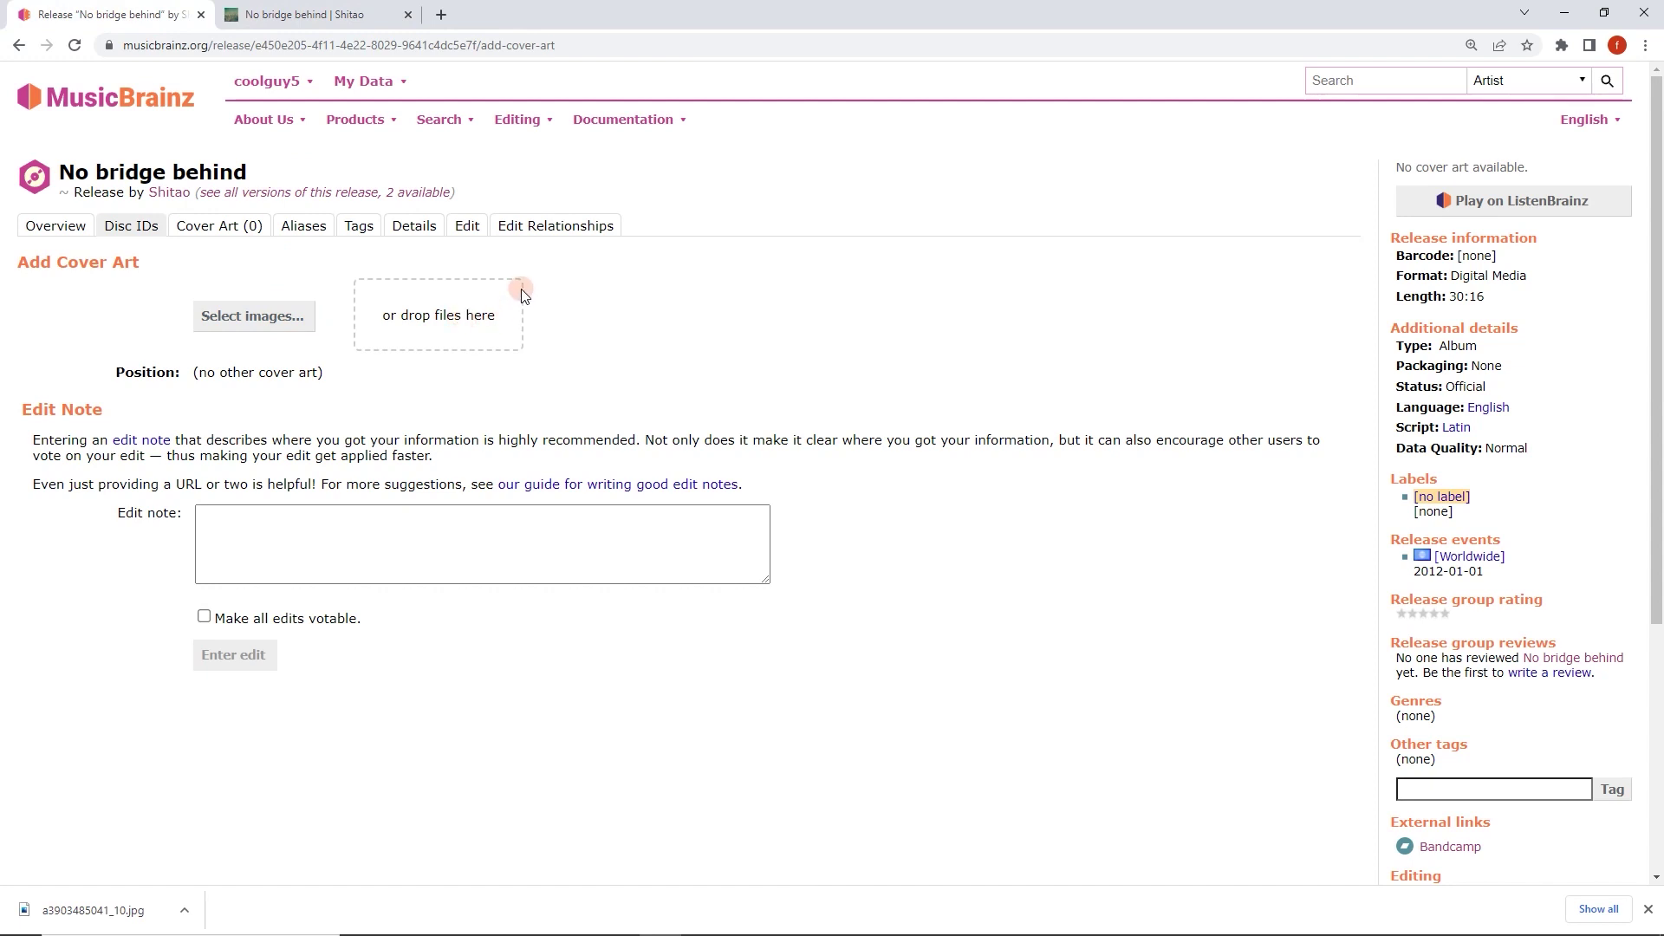
- Search Google for 'musicbrainz userscripts' in a new tab
left_click(442, 16)
left_click(701, 340)
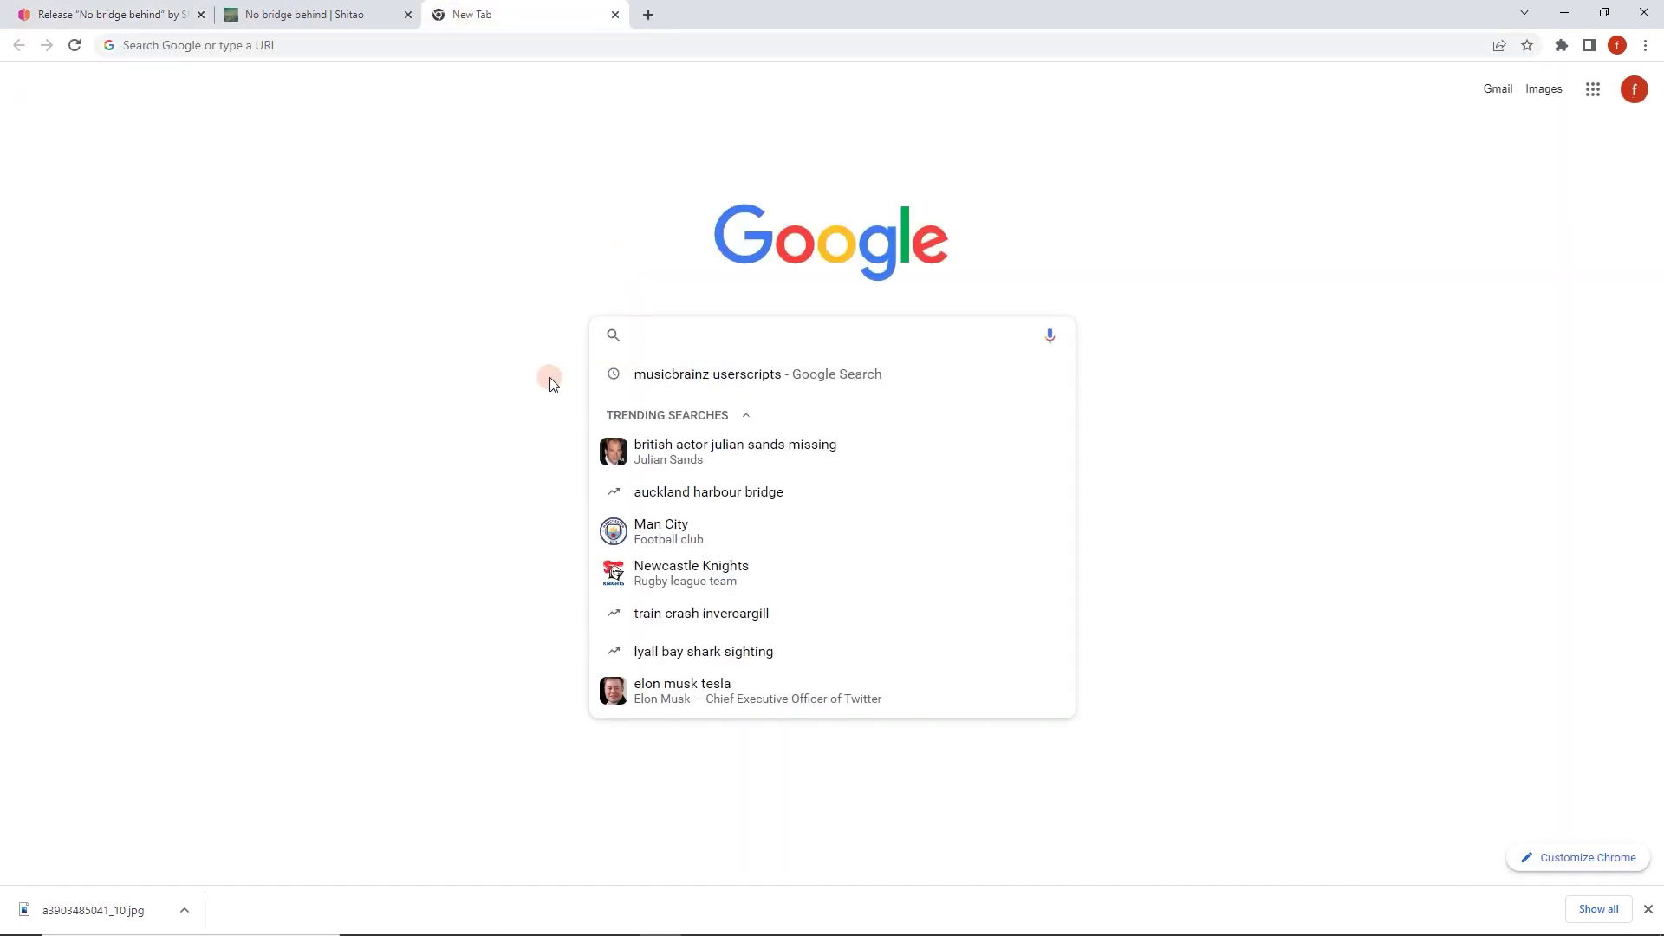
type("musicb")
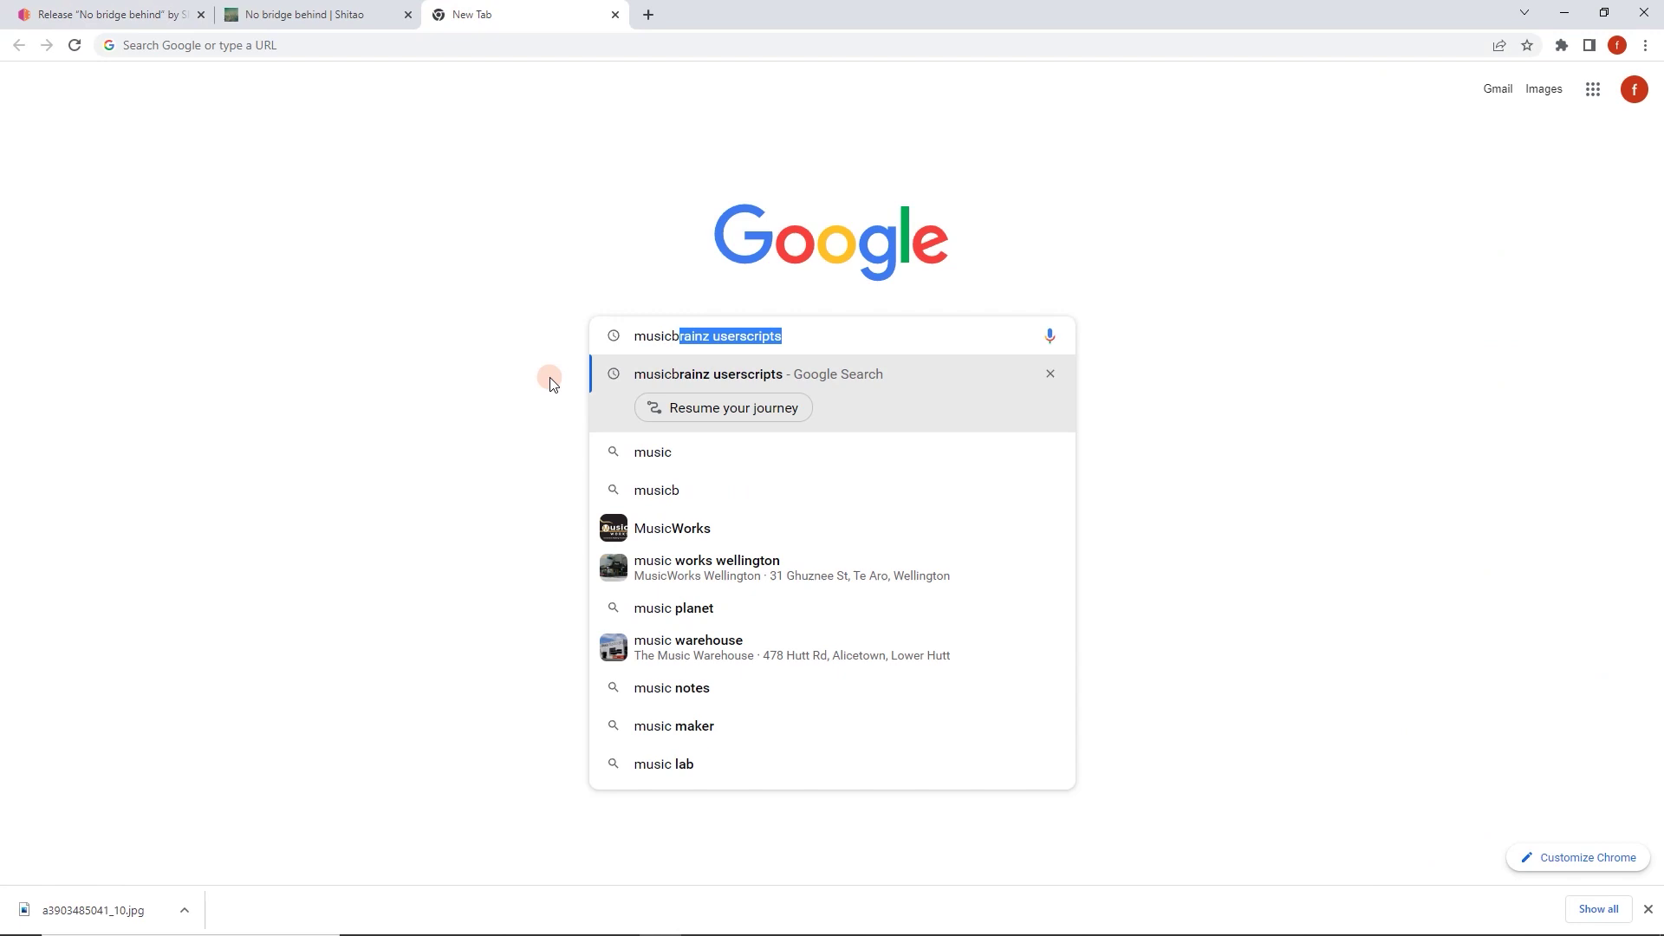
type("rainz usersc")
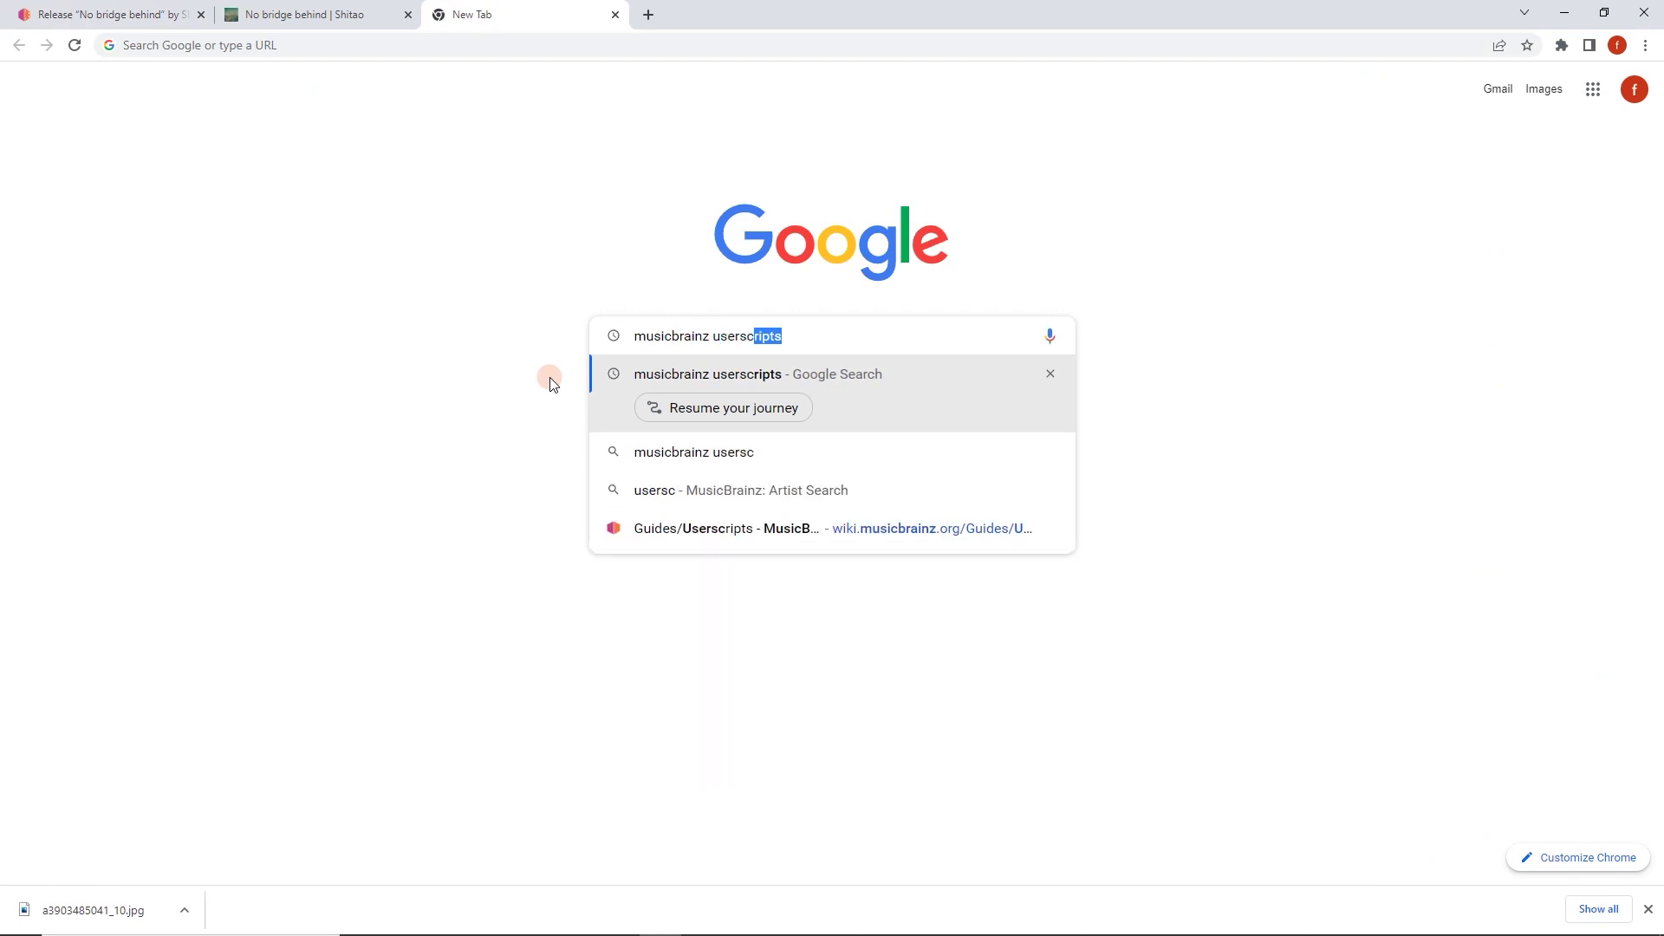
type("ripts")
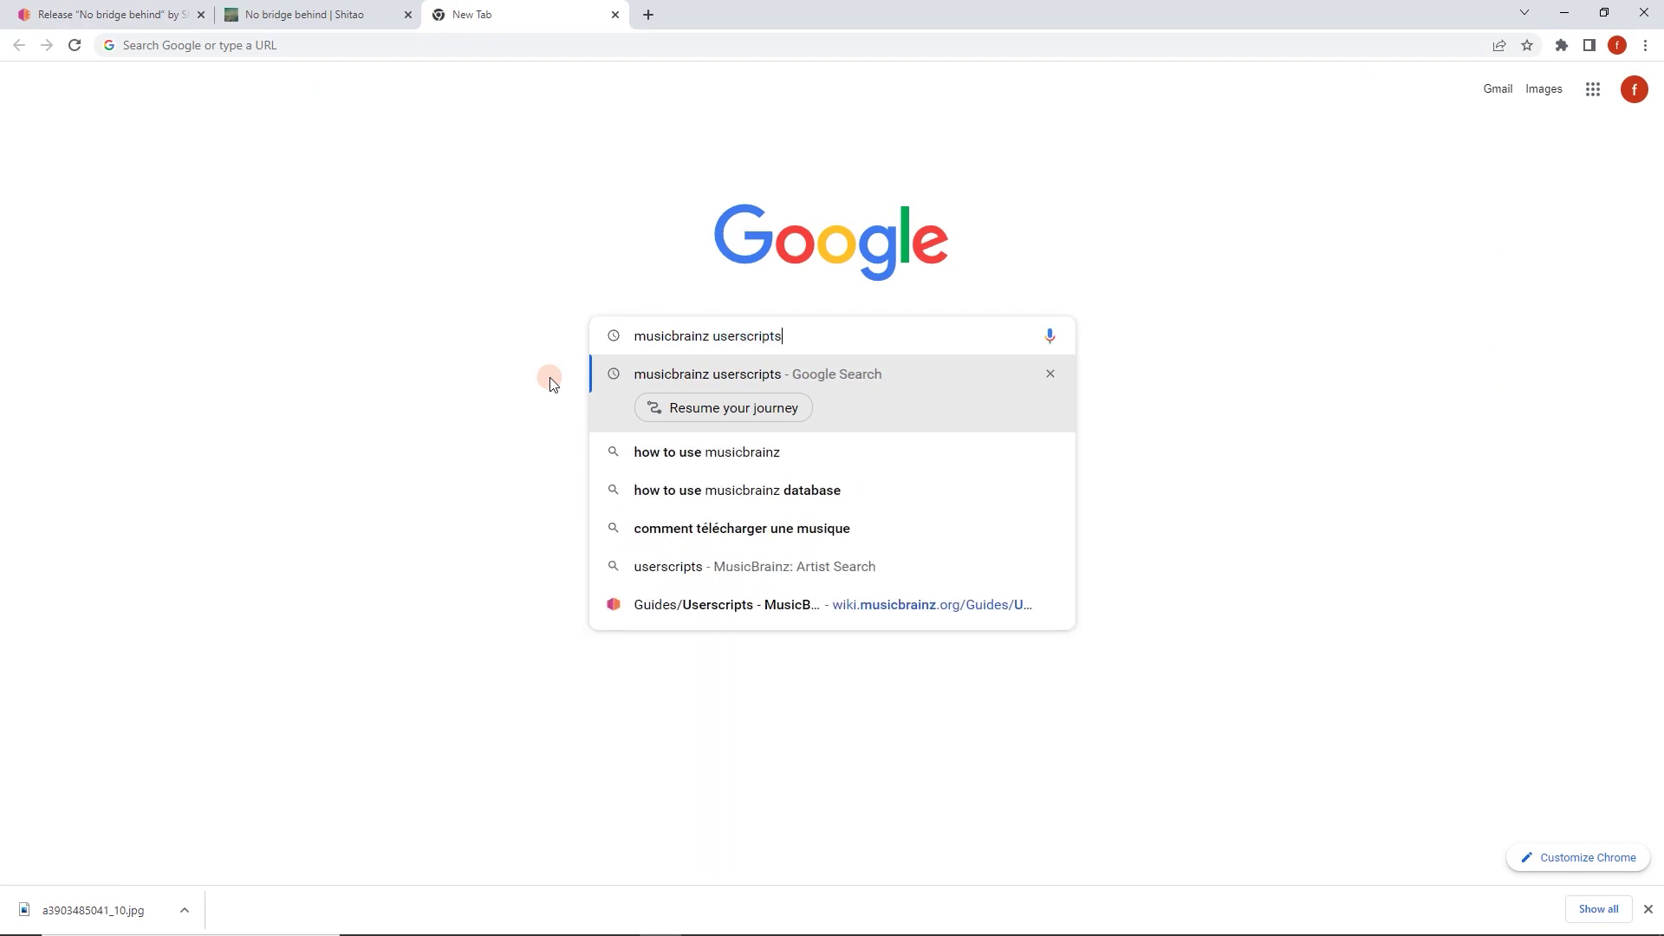
key("Return")
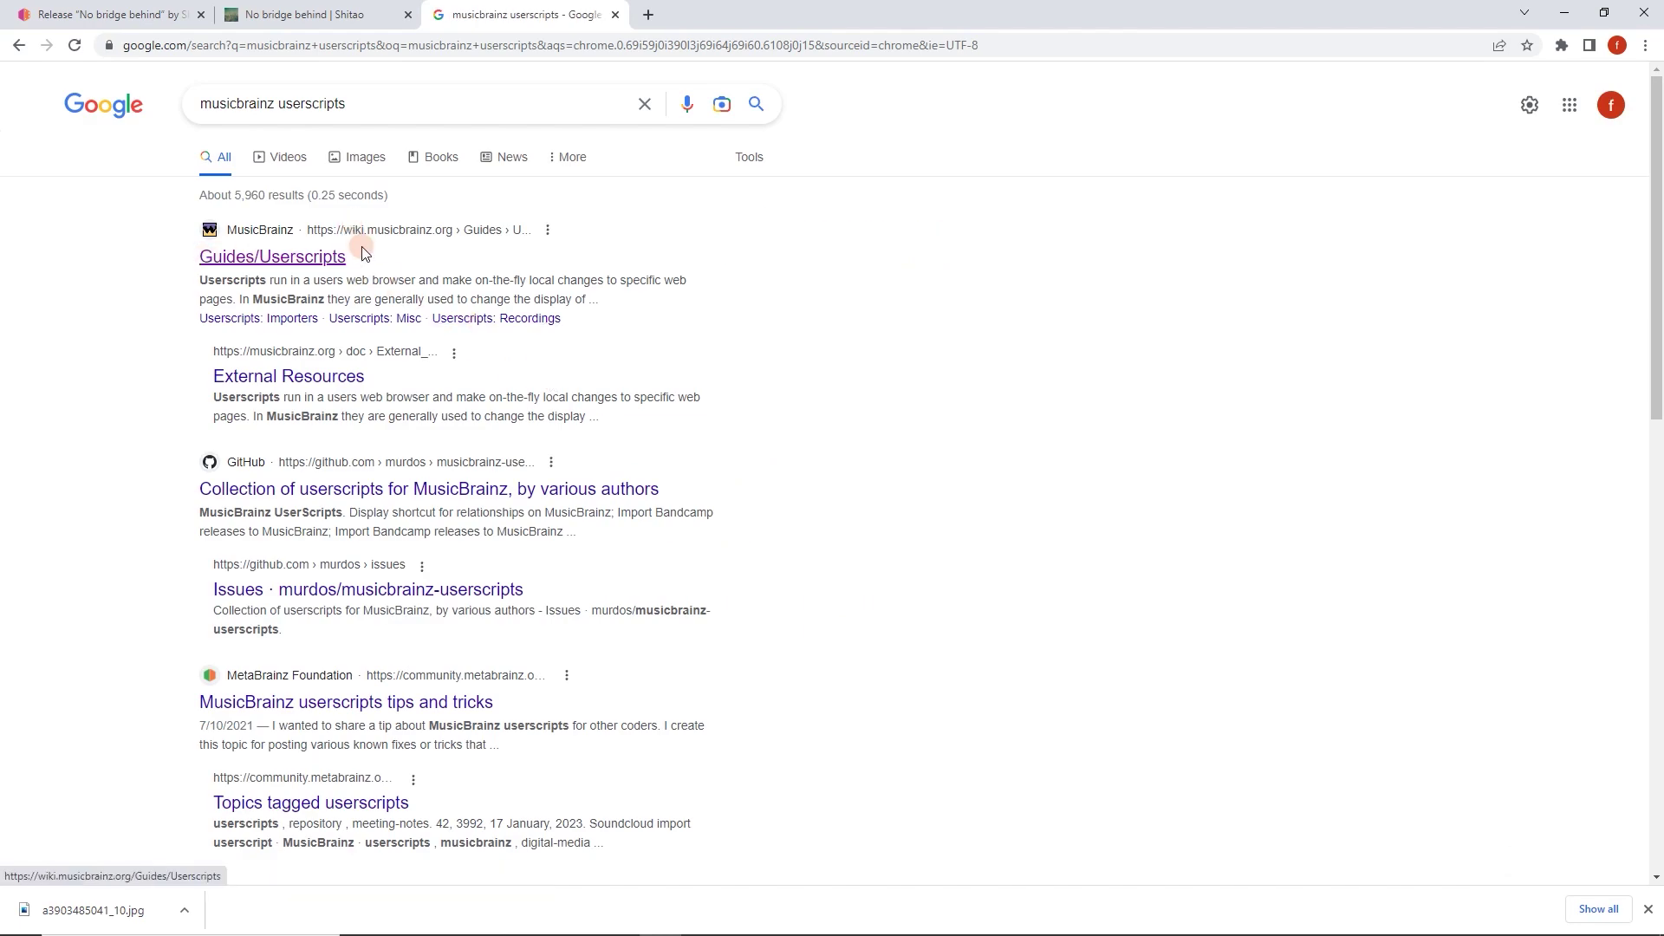
- Open the MusicBrainz Wiki Guides/Userscripts page and highlight its Userscript manager heading
left_click(297, 258)
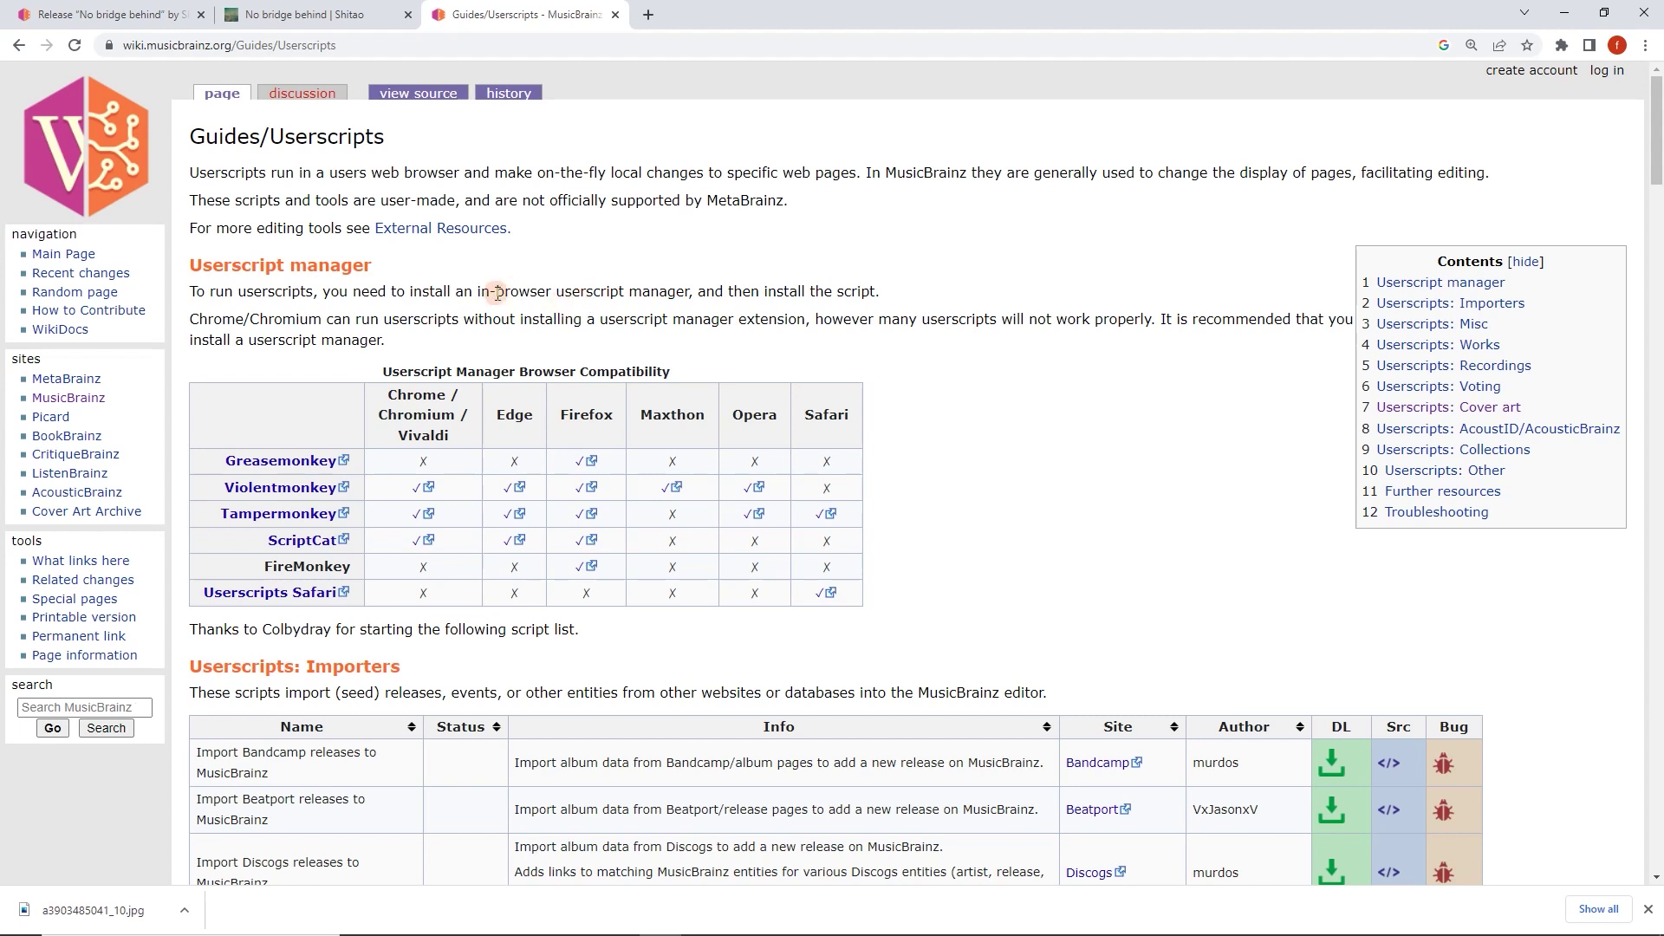
left_click_drag(189, 266, 382, 257)
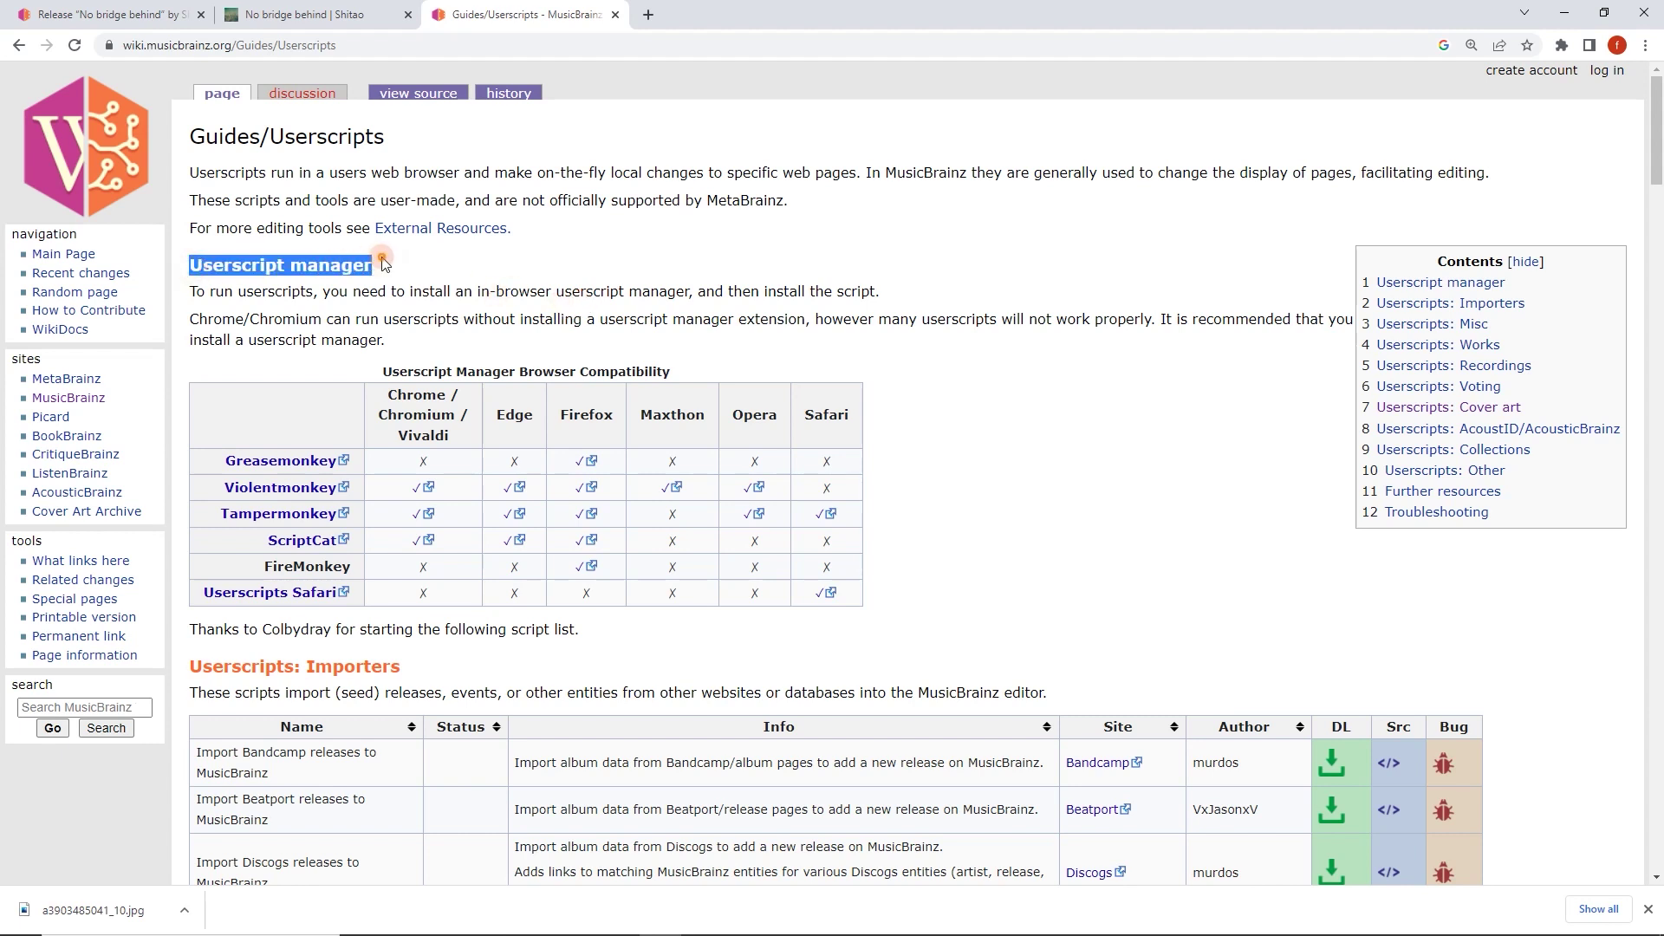
left_click(379, 259)
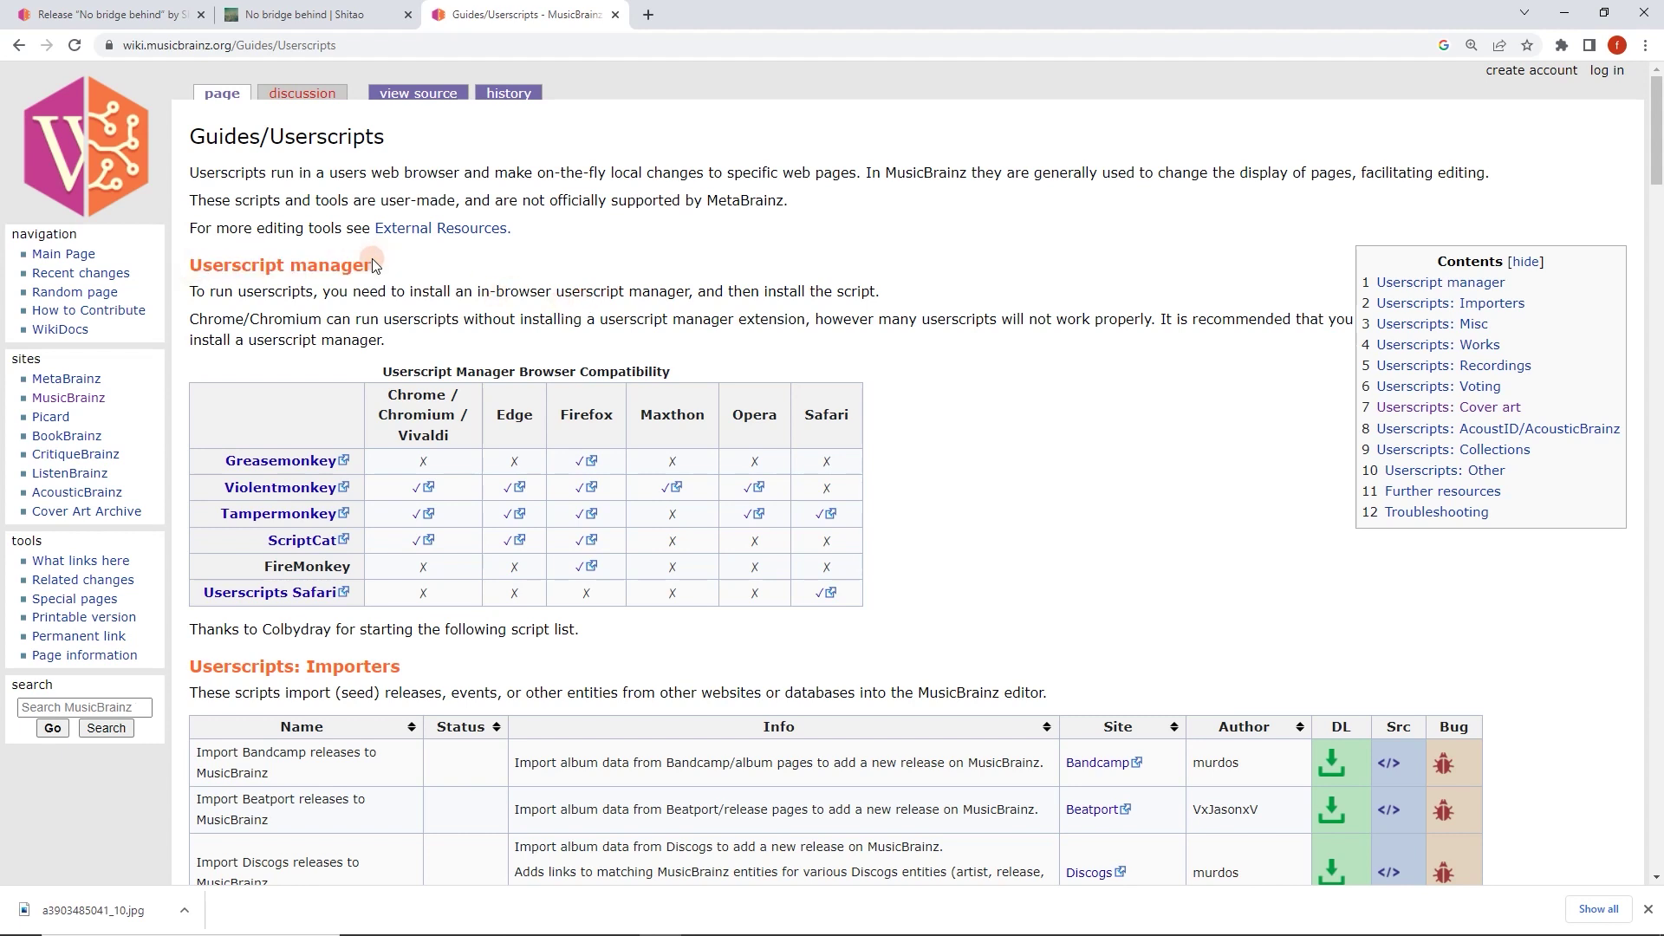
- Jump to the Userscripts: Cover art table and highlight 'Enhanced Cover Art Uploads'
left_click(1381, 416)
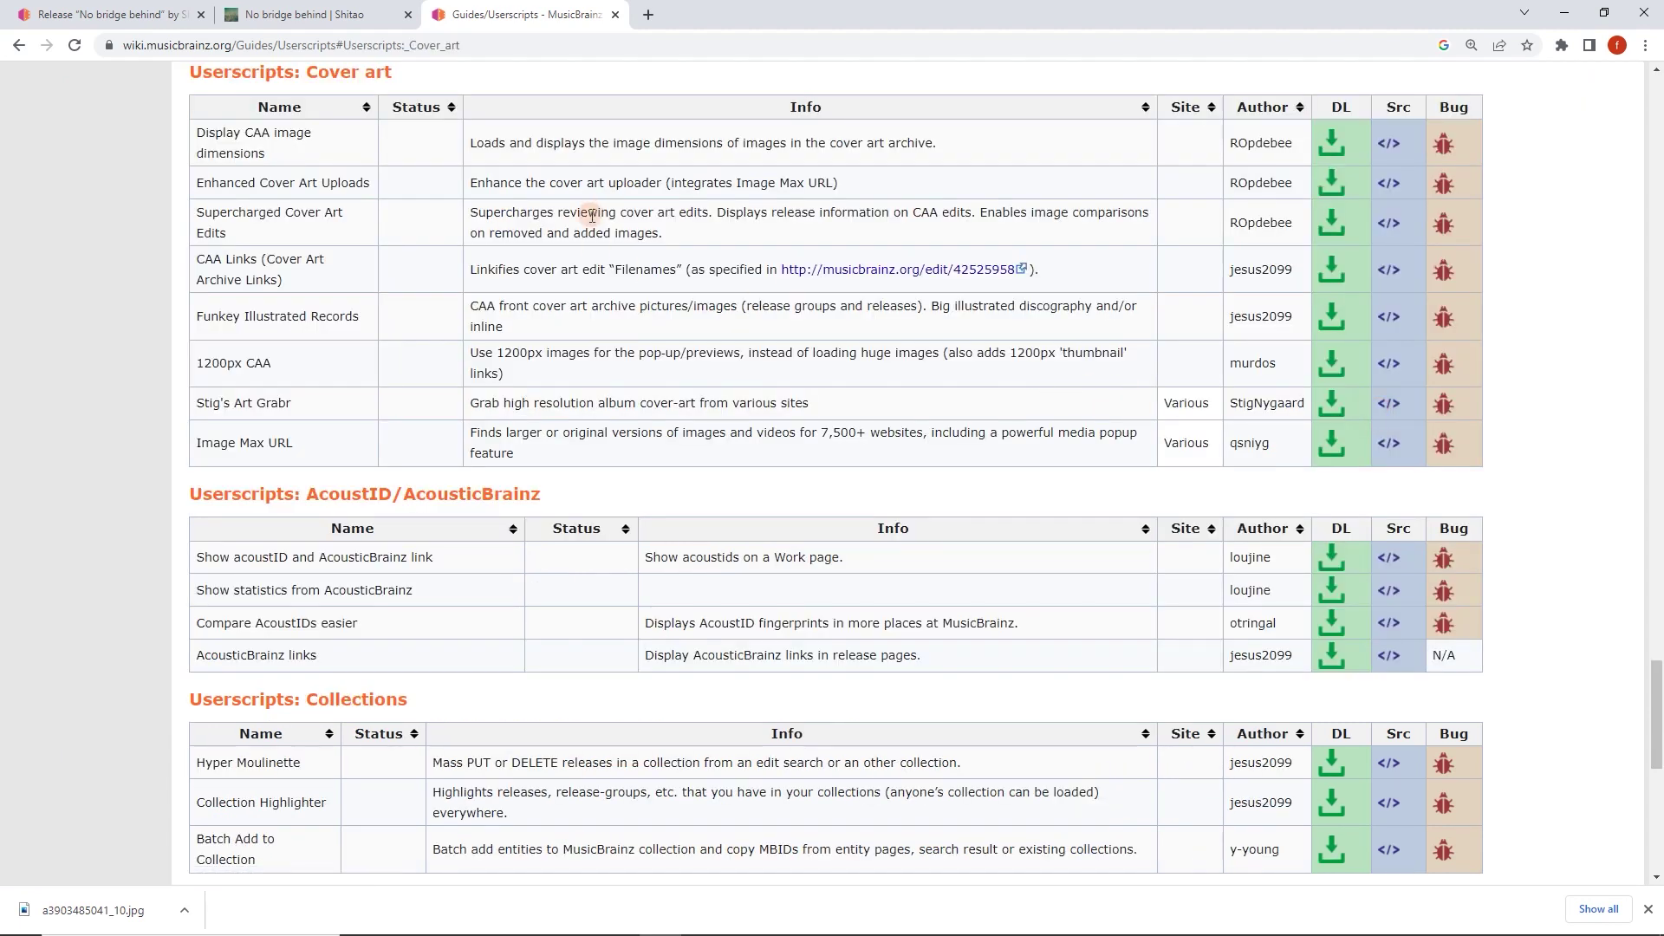
left_click_drag(199, 182, 367, 184)
left_click(371, 184)
- Reinstall 'MB: Enhanced Cover Art Uploads' in Tampermonkey after reviewing its include patterns
left_click(1336, 188)
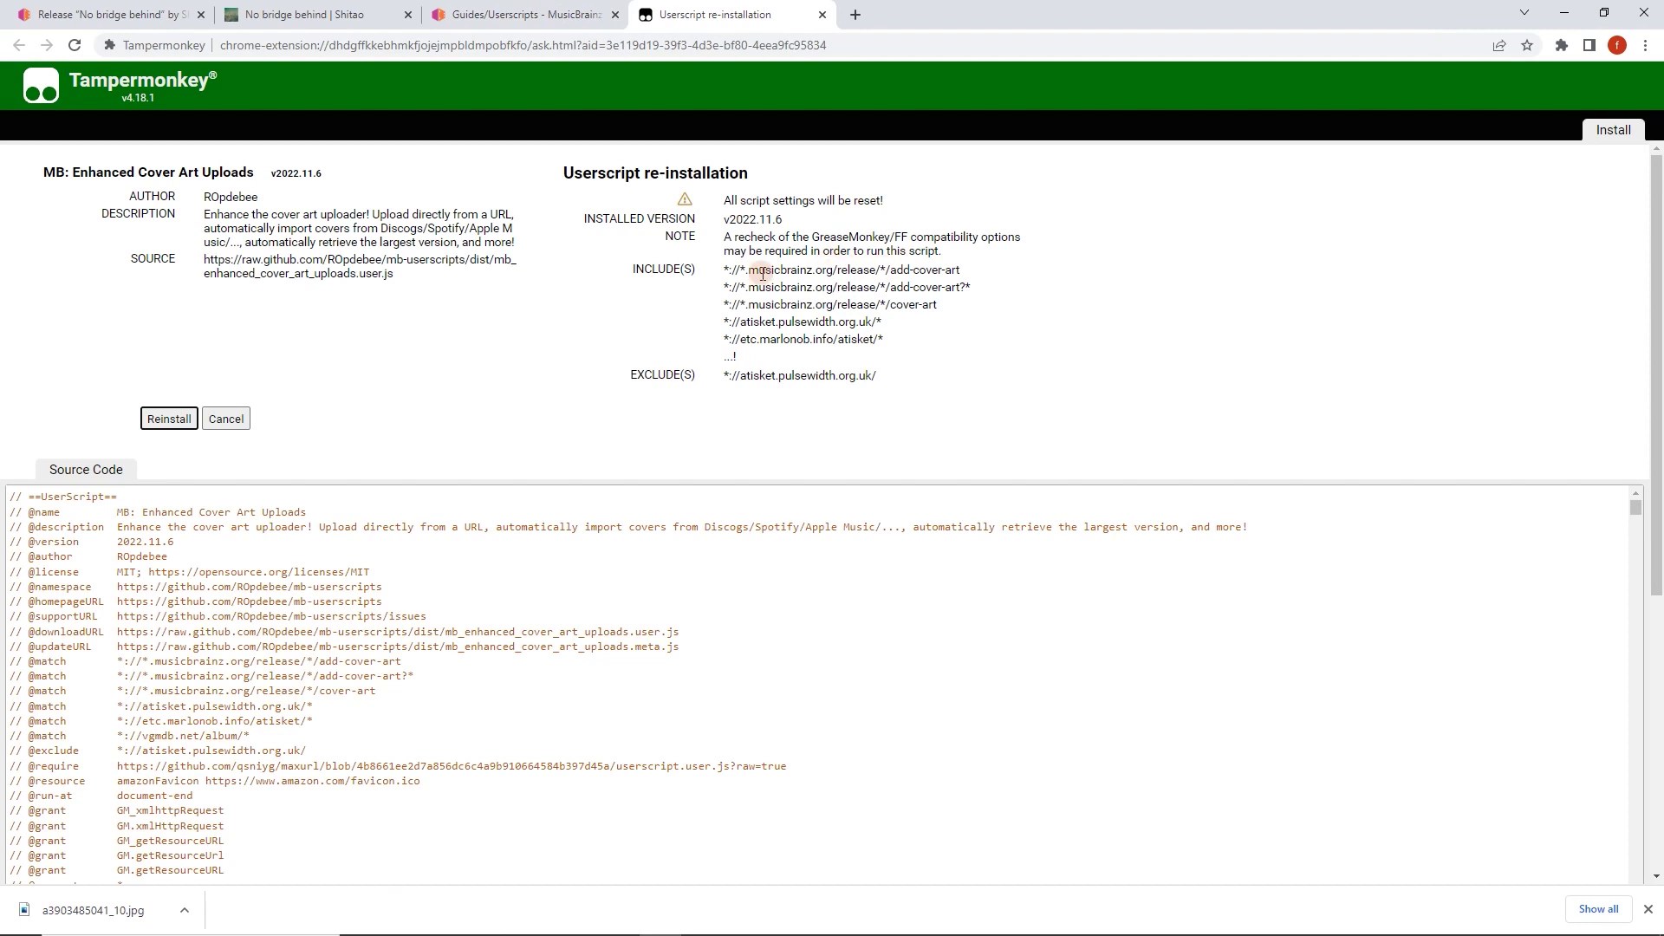
left_click_drag(634, 269, 896, 341)
left_click(896, 341)
left_click(185, 415)
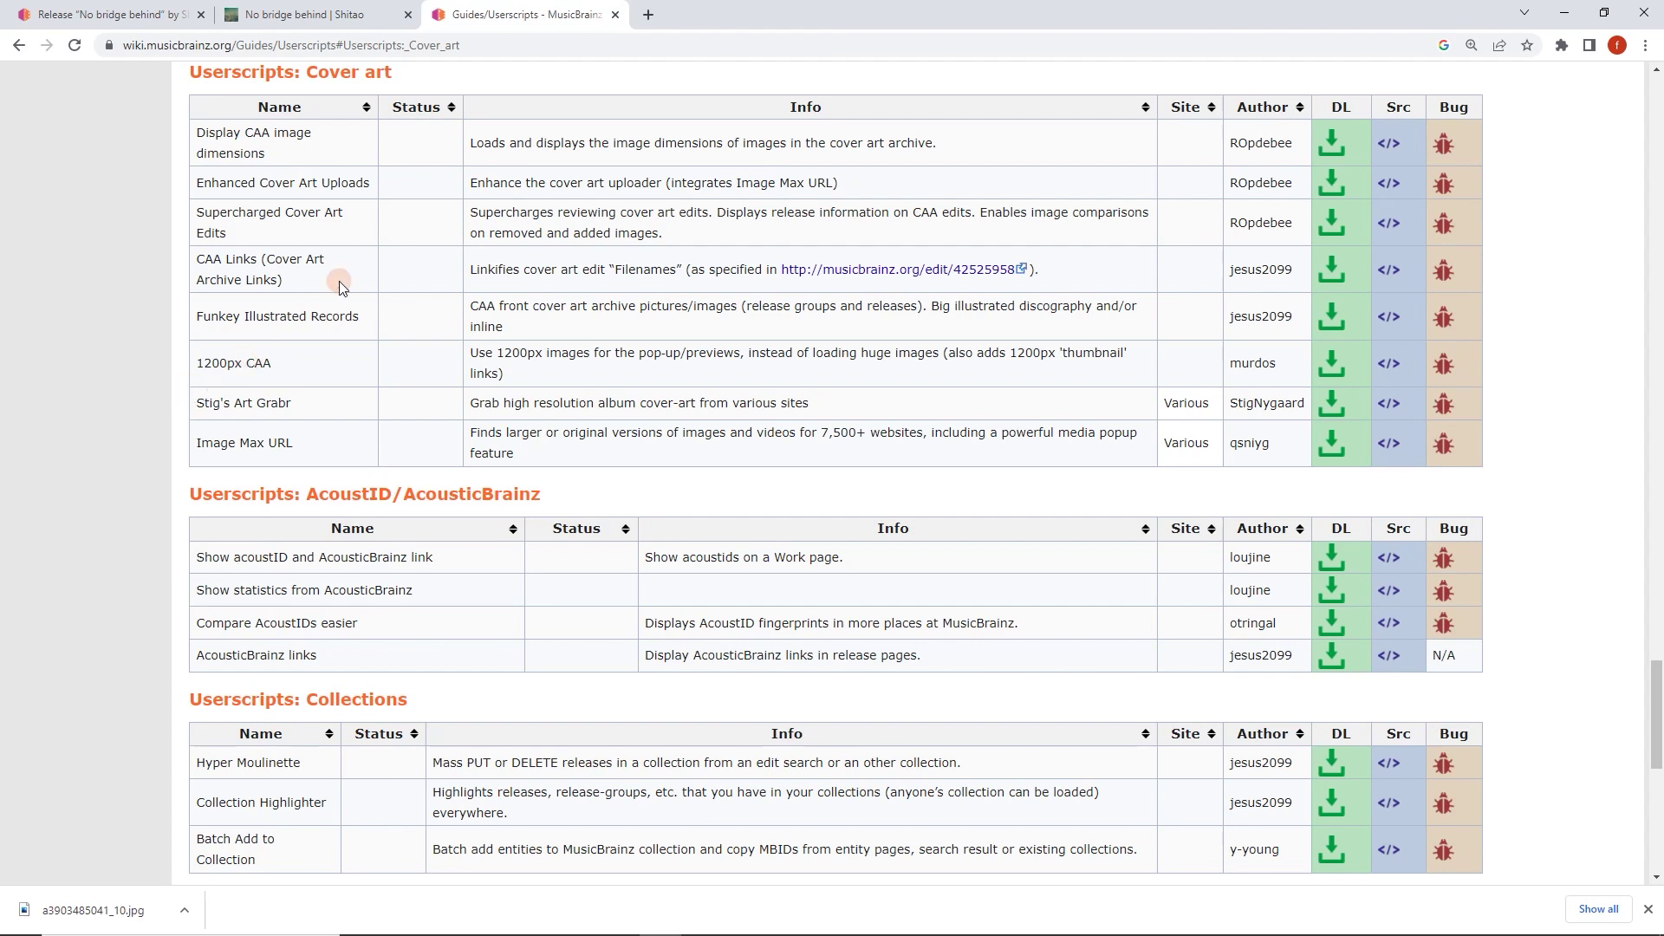
- Close the wiki tab and reload the release's Cover Art tab in MusicBrainz
left_click(616, 15)
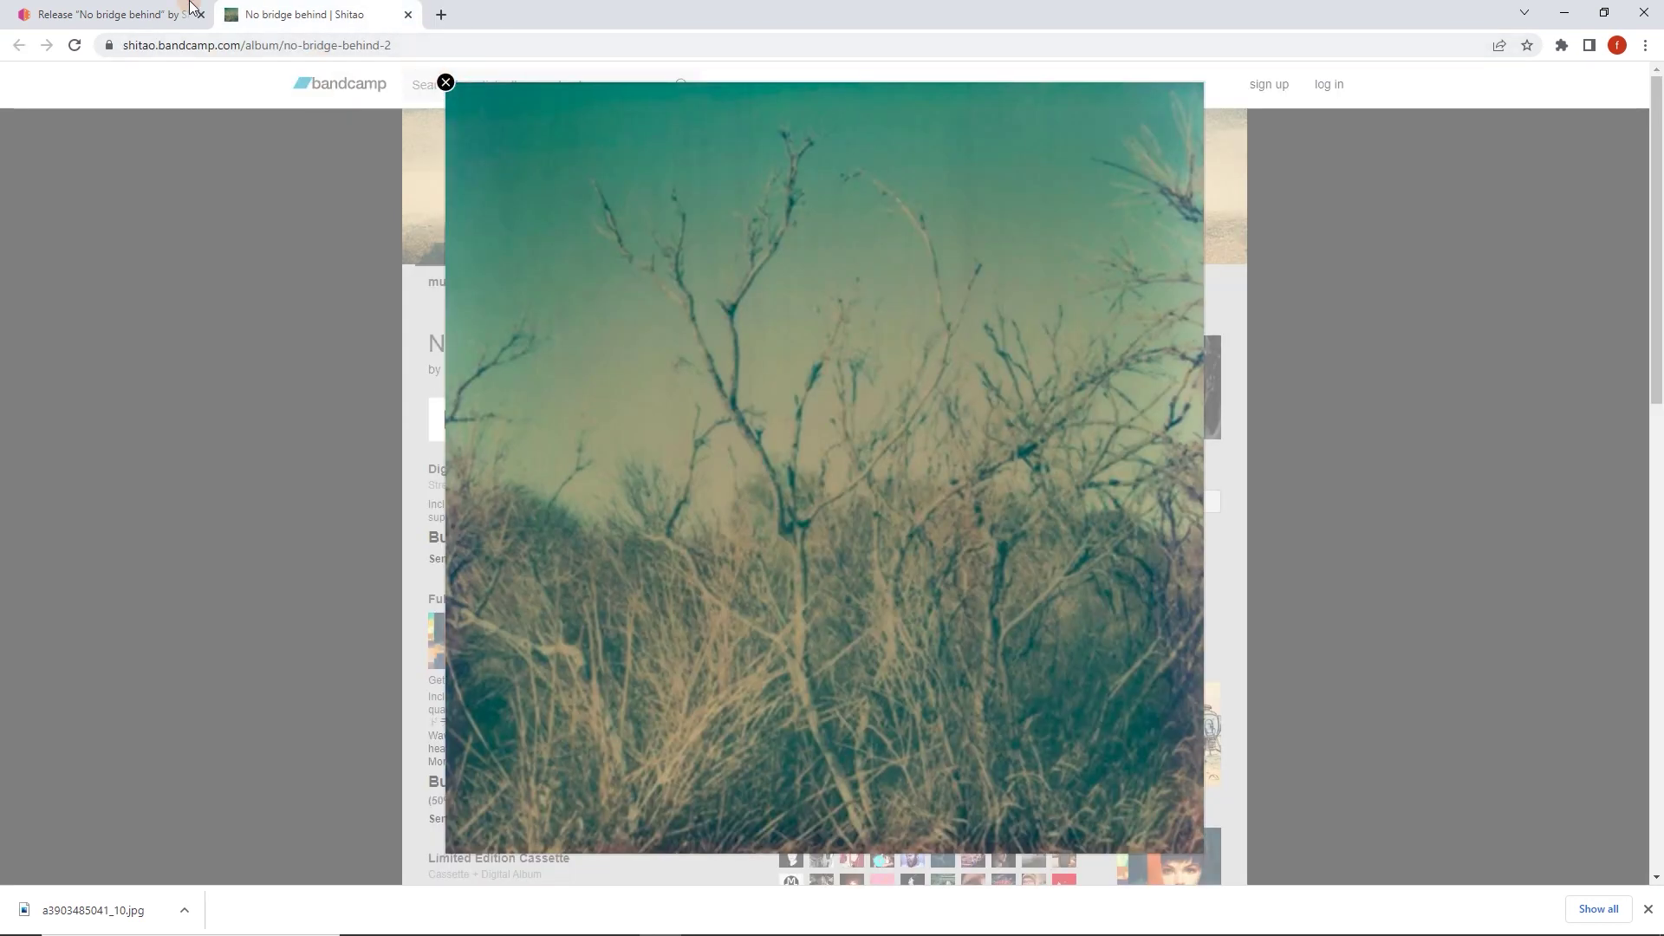
left_click(104, 10)
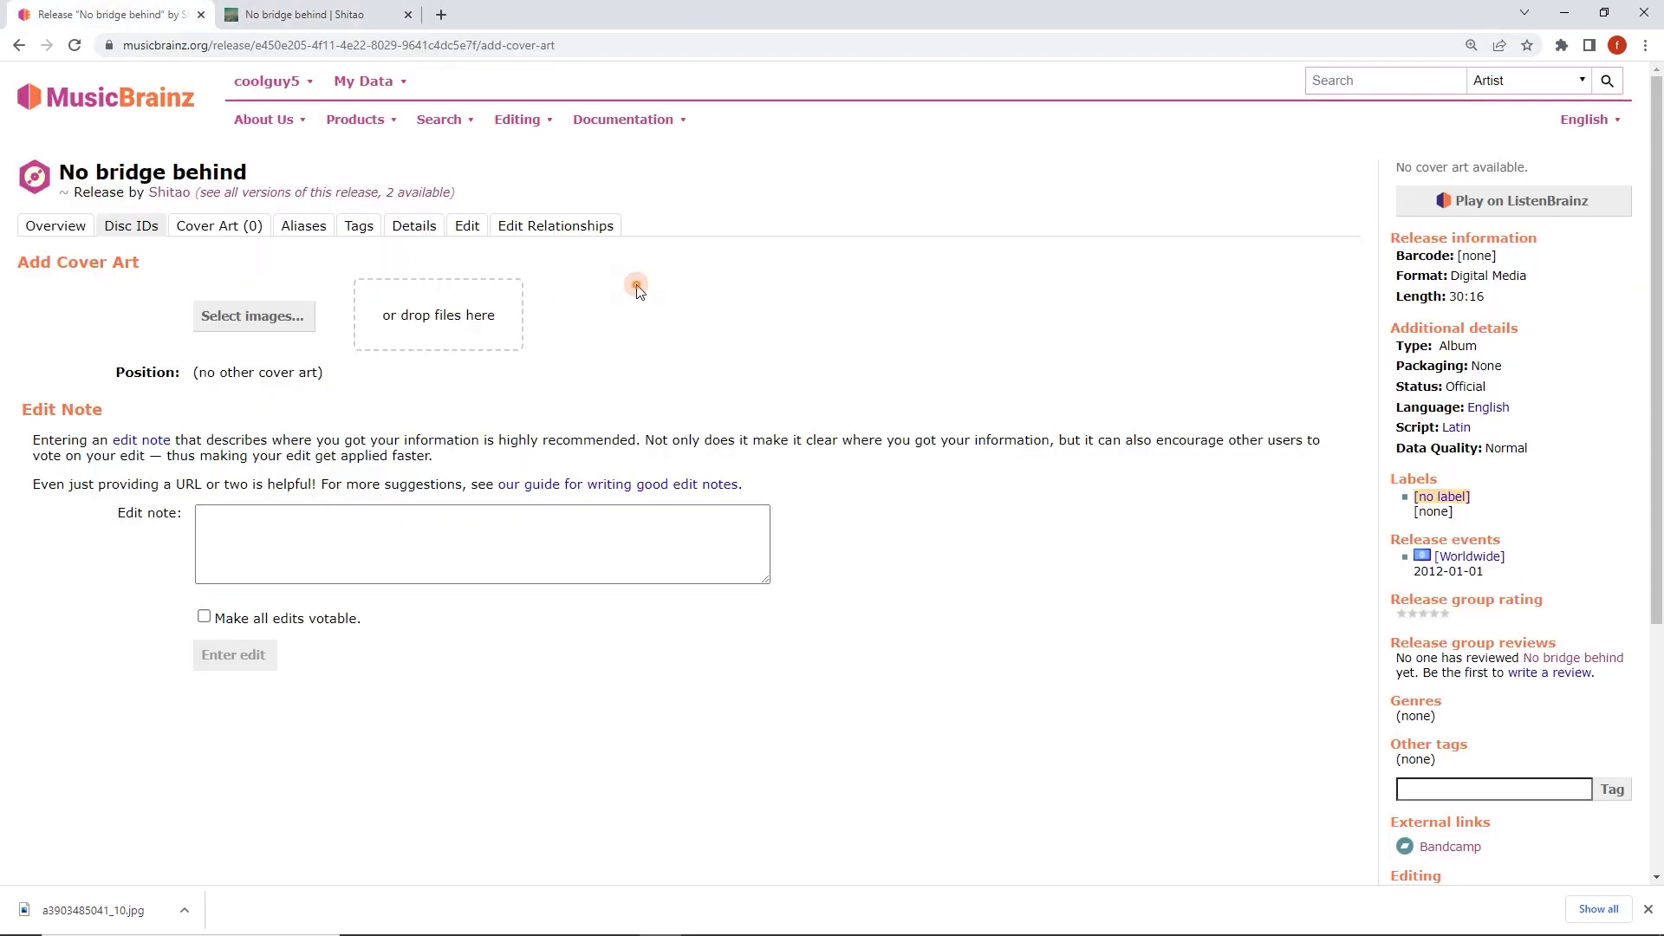
left_click(255, 231)
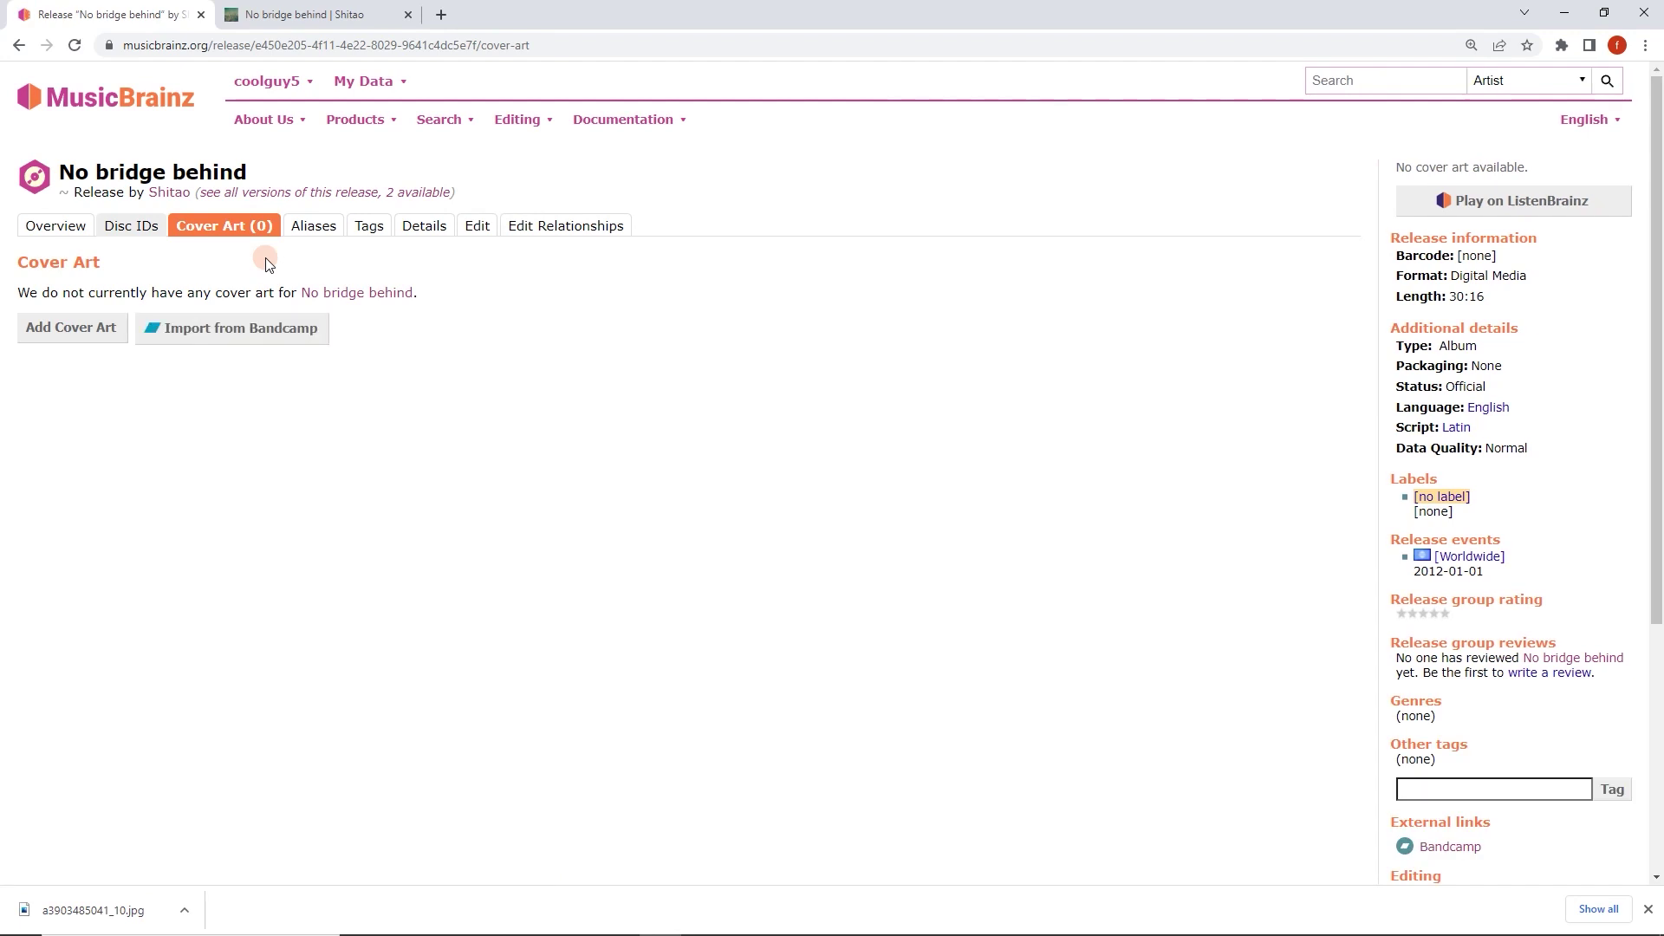
left_click(1561, 45)
left_click(1399, 169)
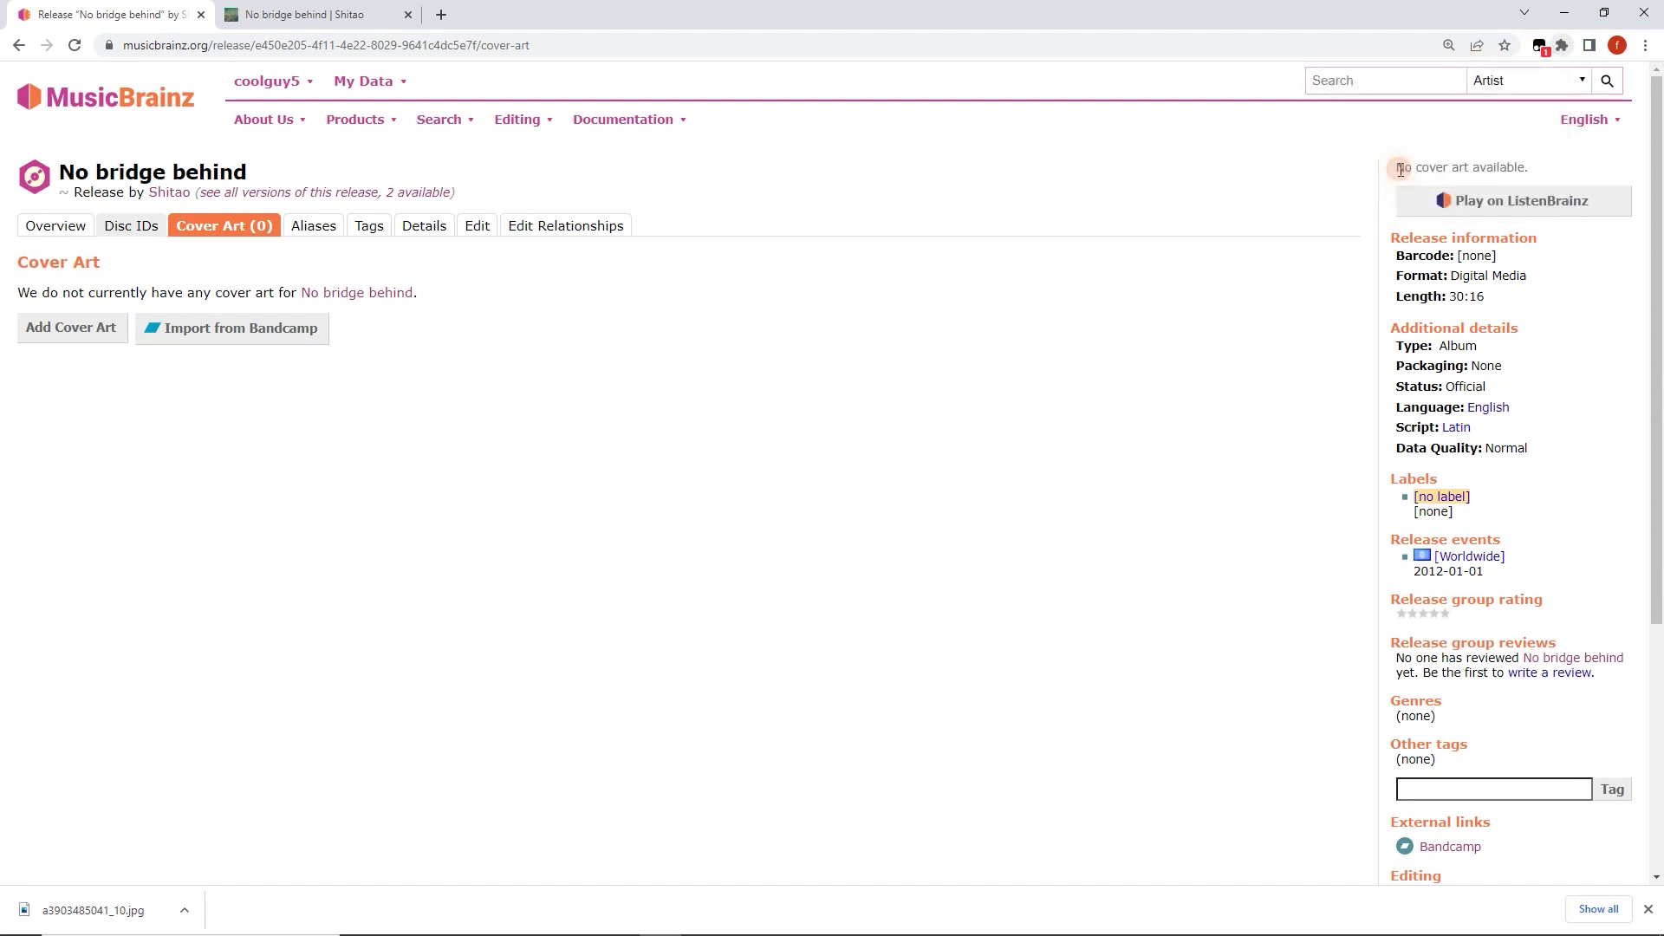
left_click(1282, 102)
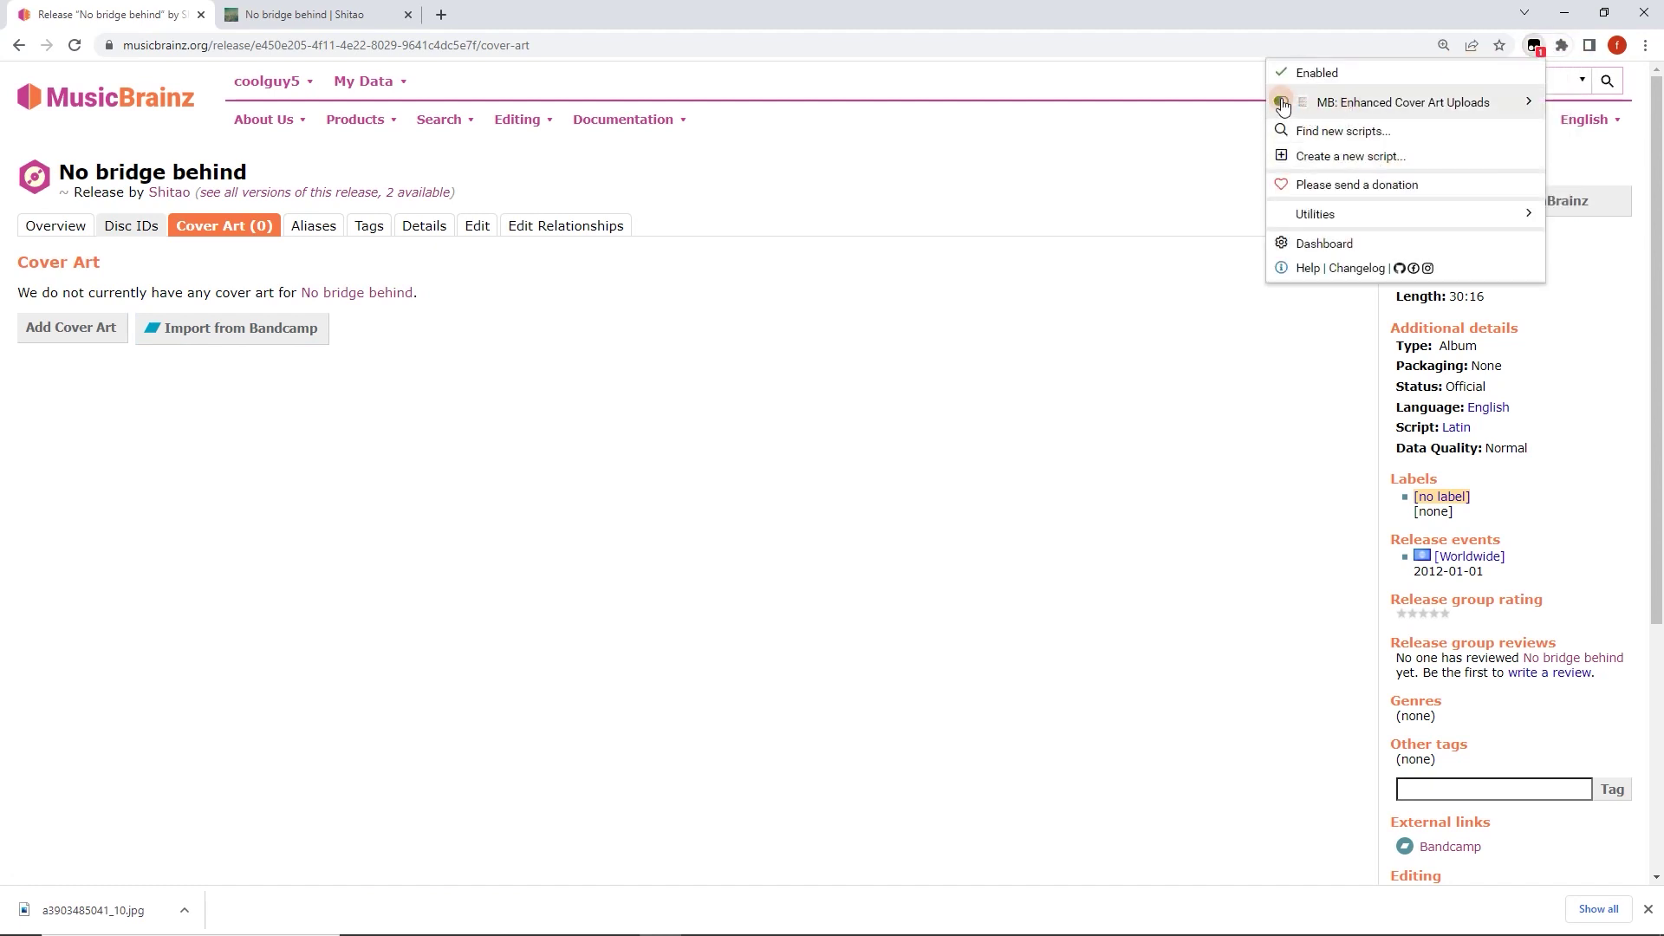
left_click(1282, 102)
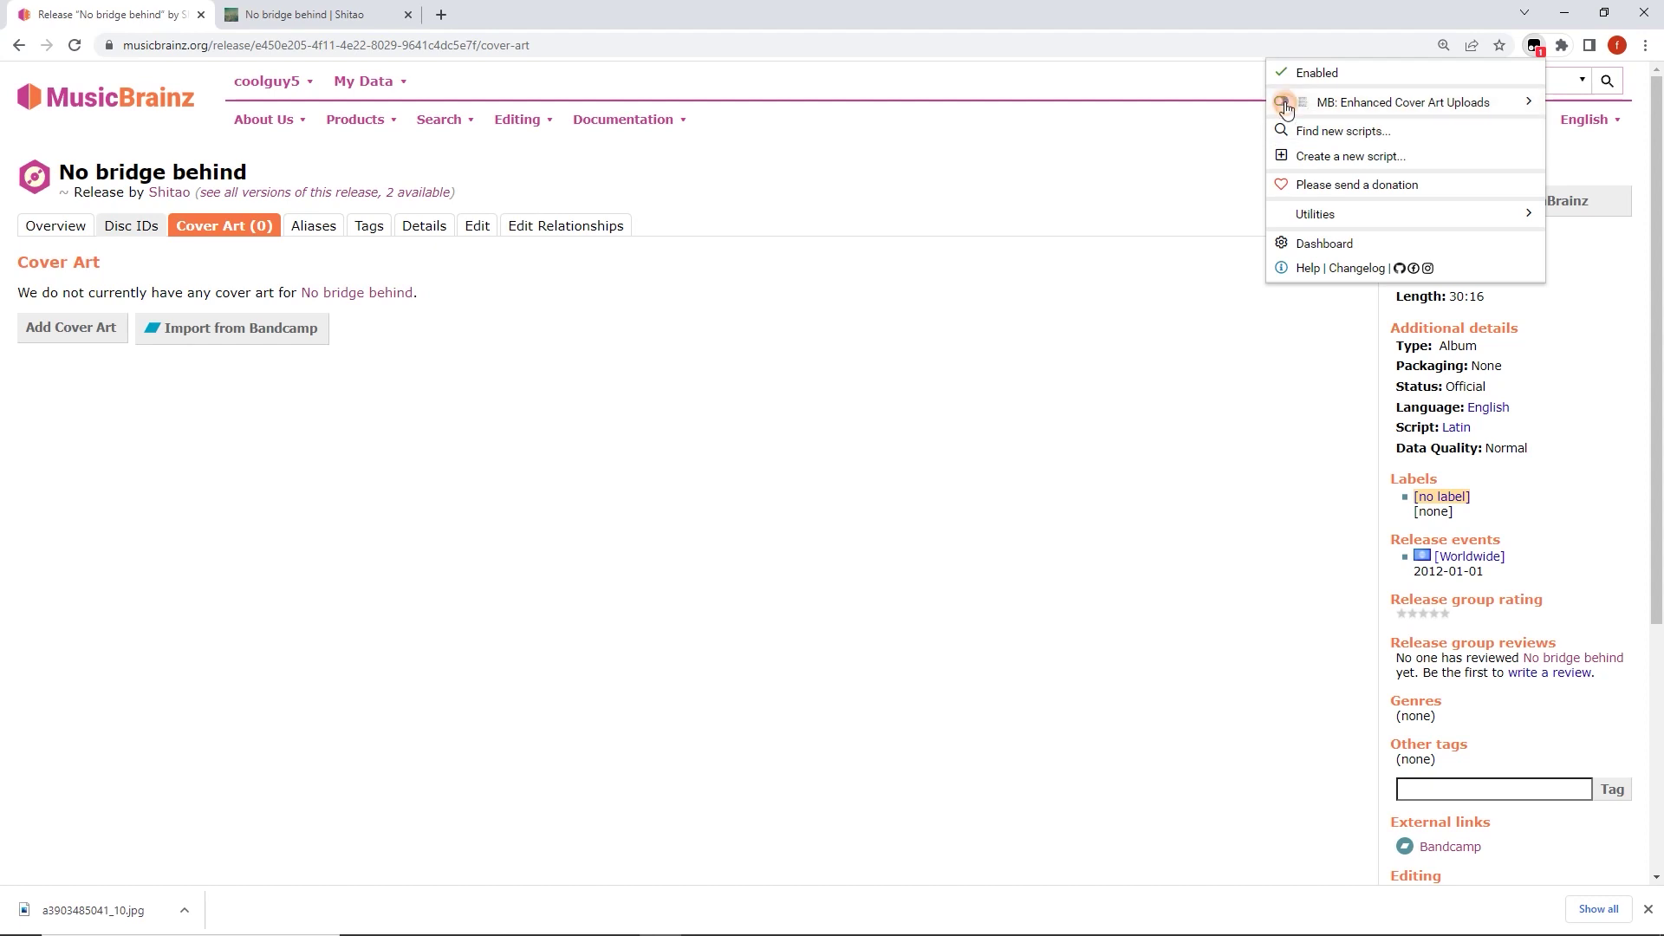
left_click(775, 338)
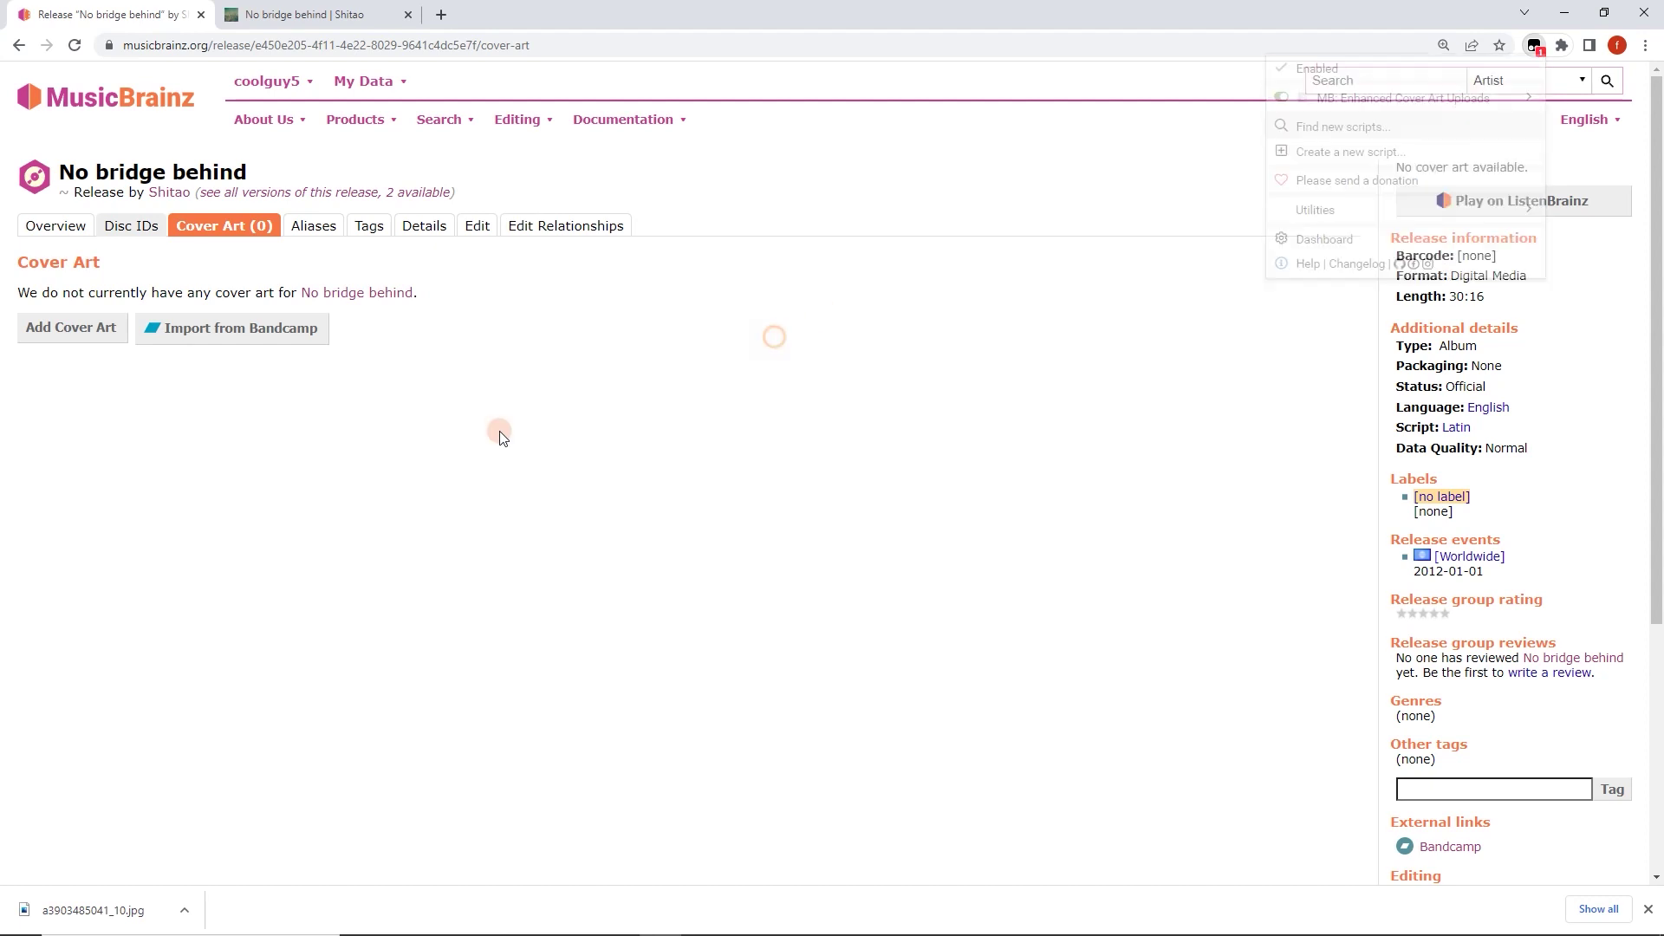
left_click(236, 336)
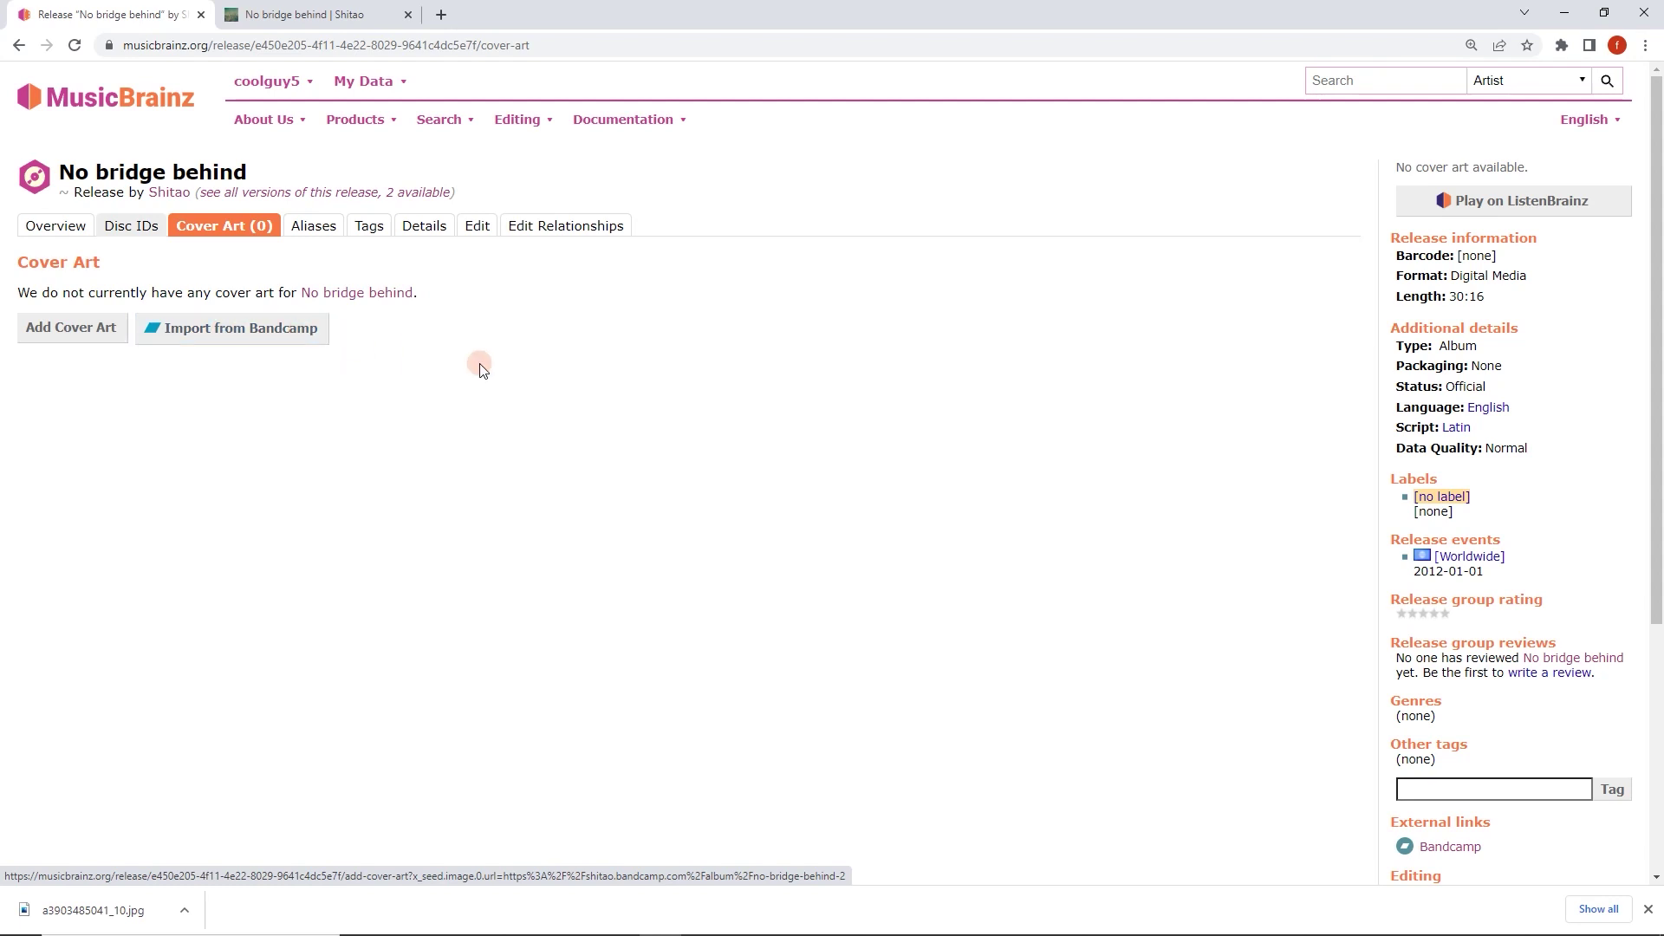
scroll(1166, 523, "down", 2)
left_click_drag(1390, 656, 1532, 684)
left_click(1532, 685)
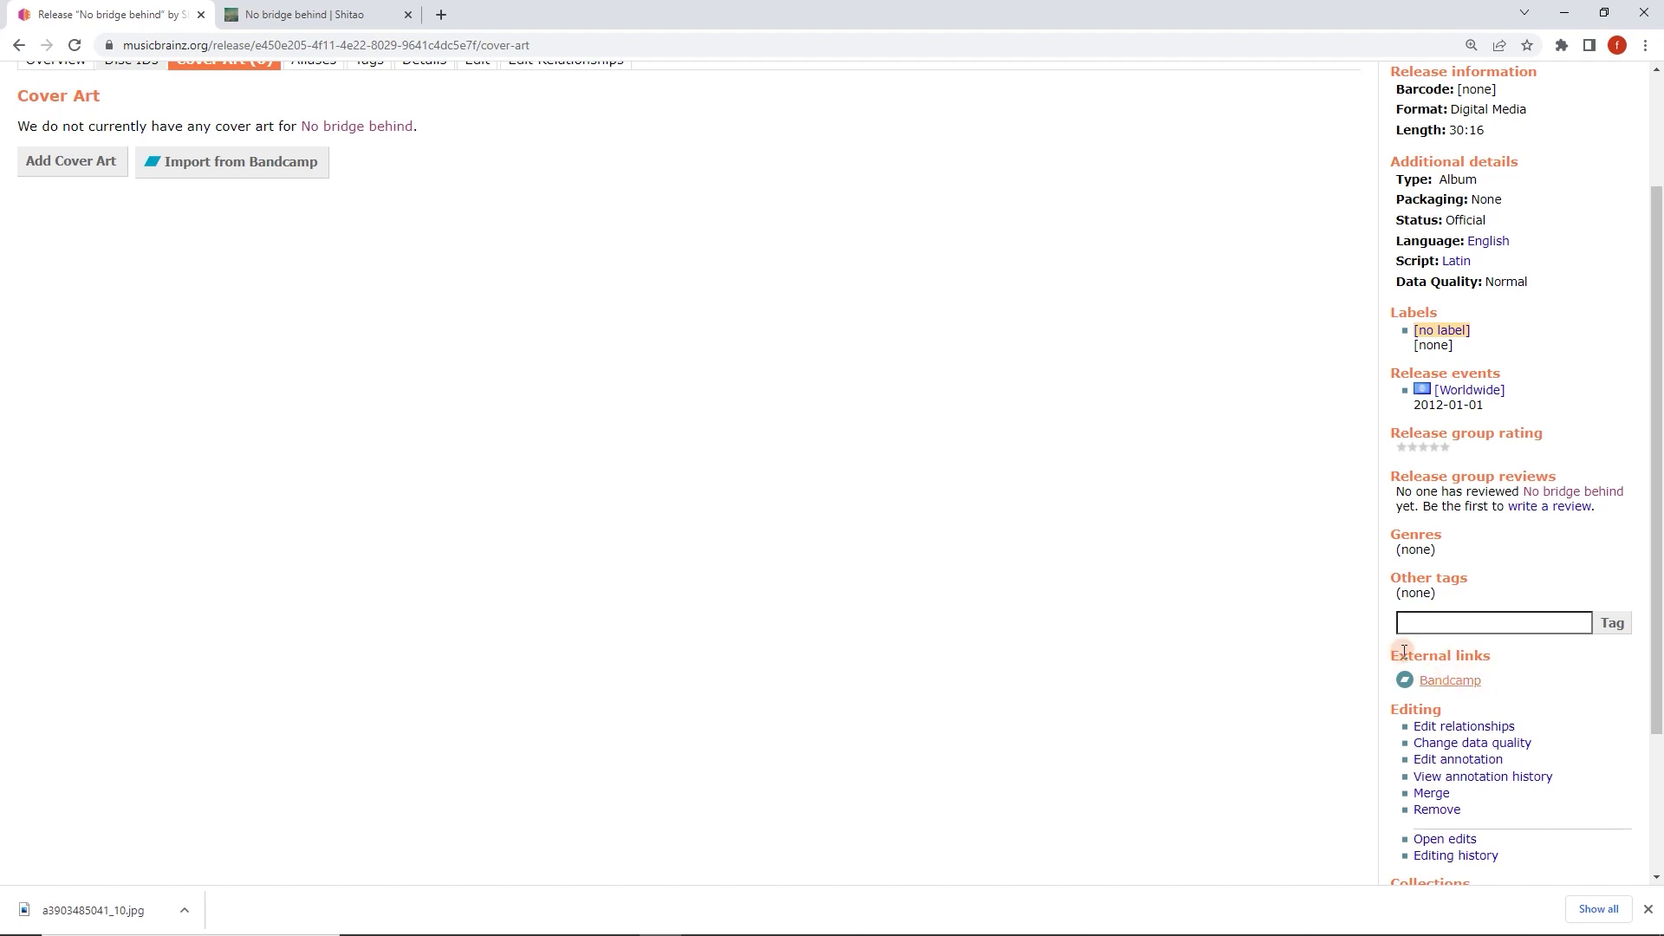
scroll(642, 449, "up", 2)
left_click(402, 343)
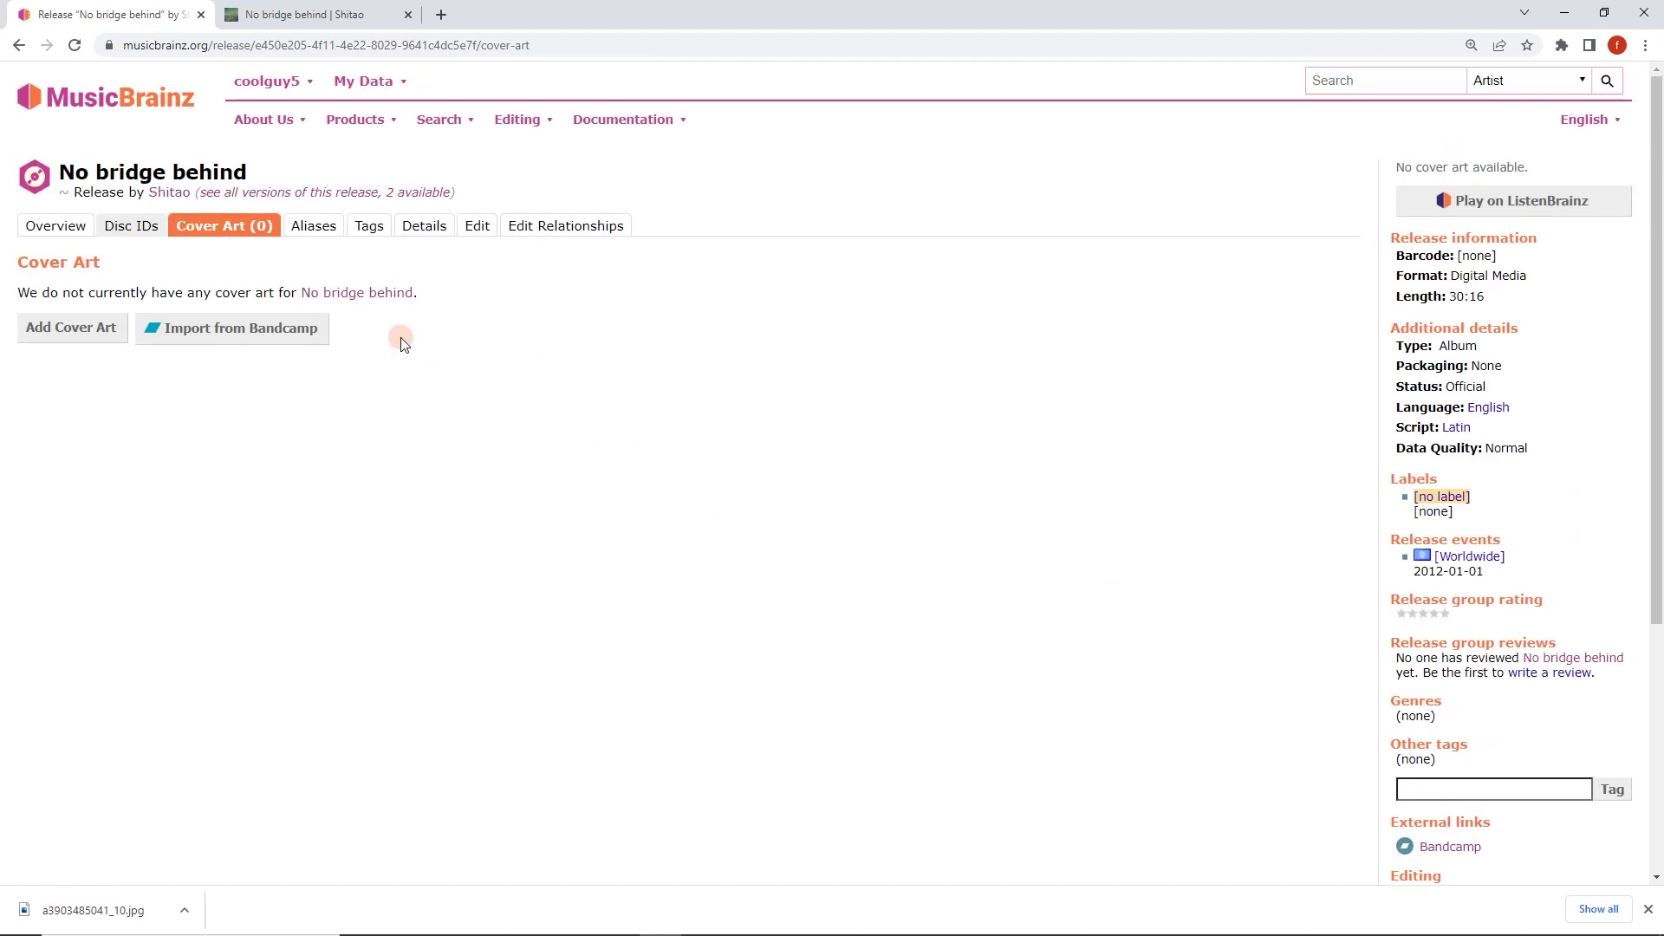
- Import cover art from Bandcamp, granting the userscript 'Always allow all domains' access
left_click(241, 329)
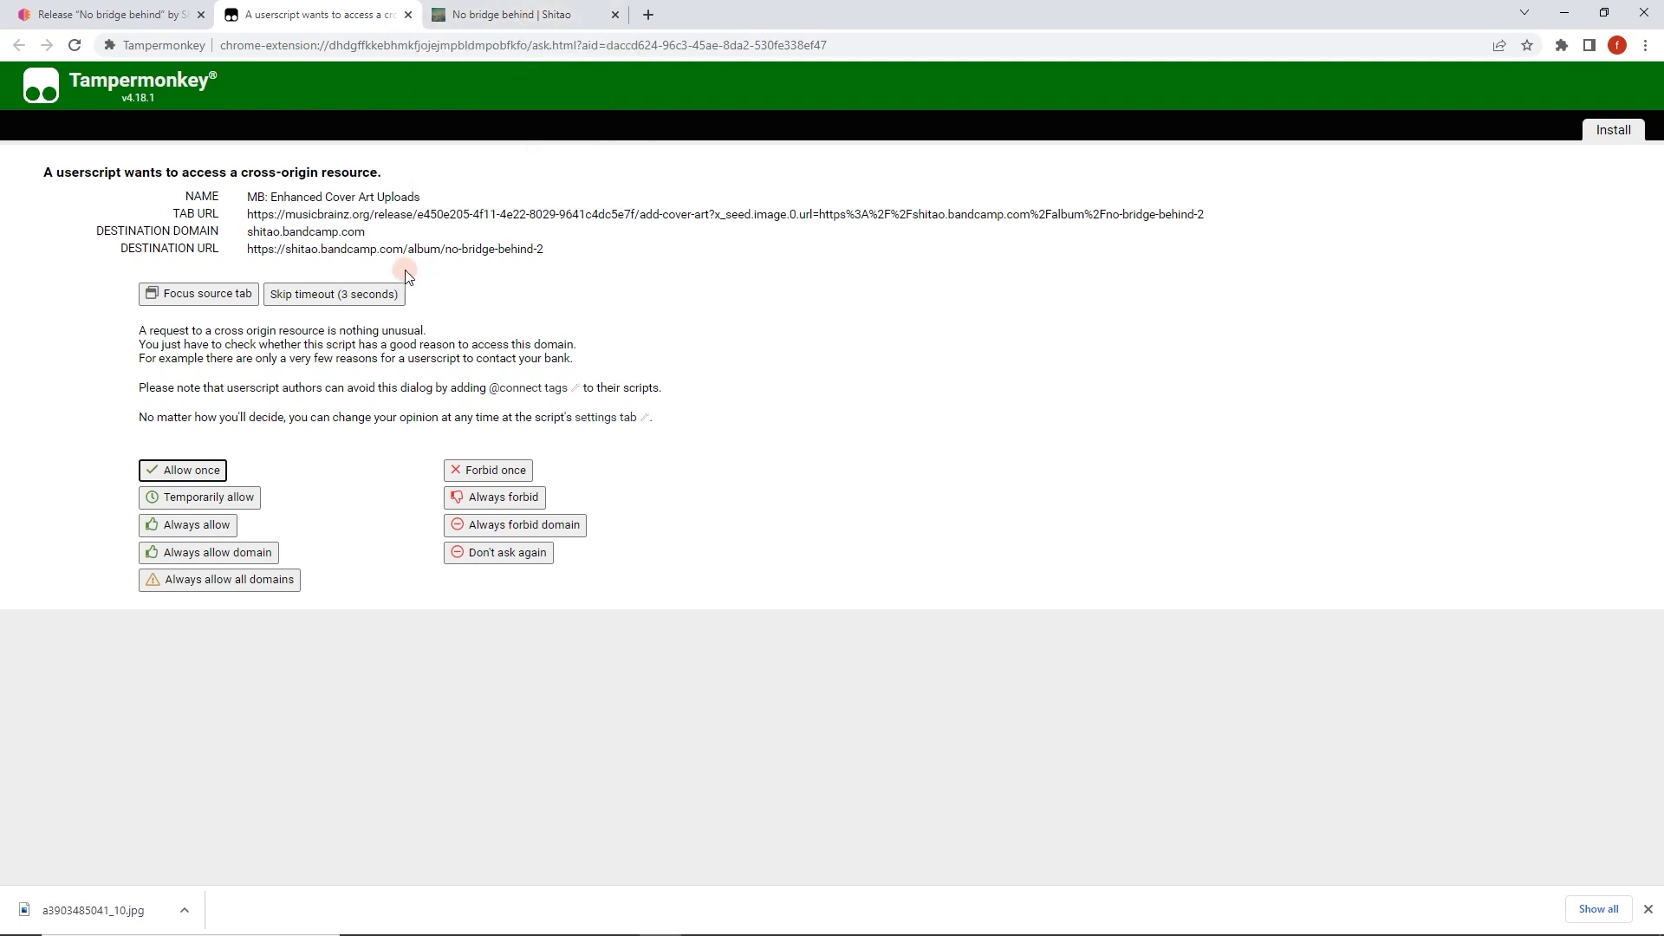
left_click(252, 579)
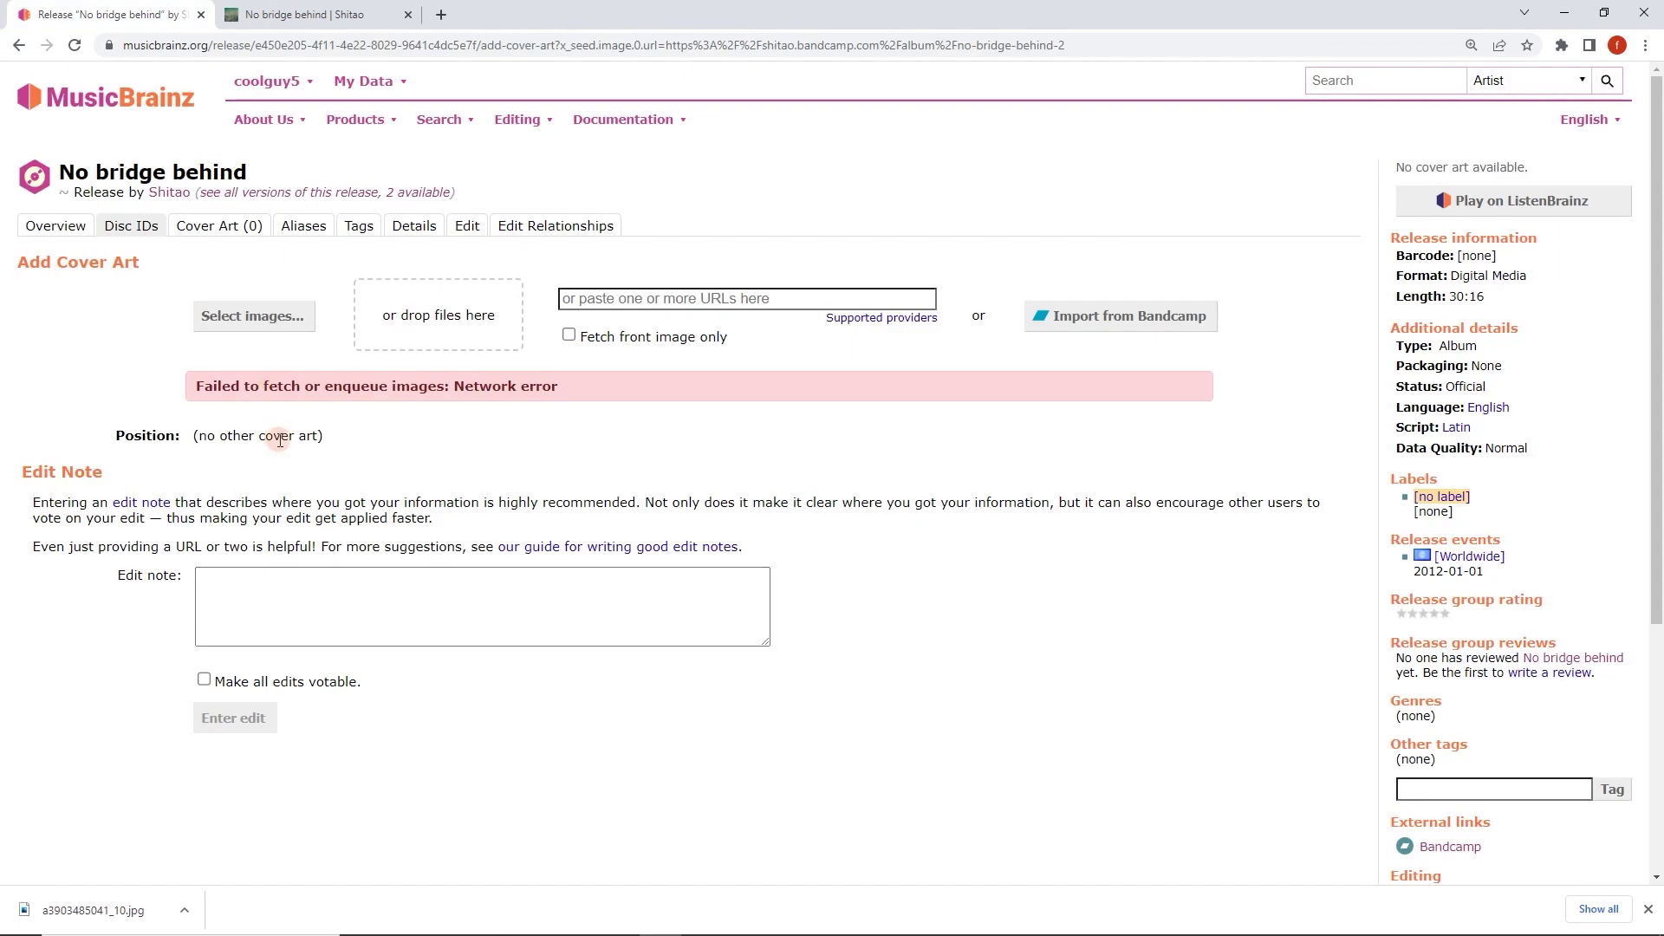
left_click(1101, 316)
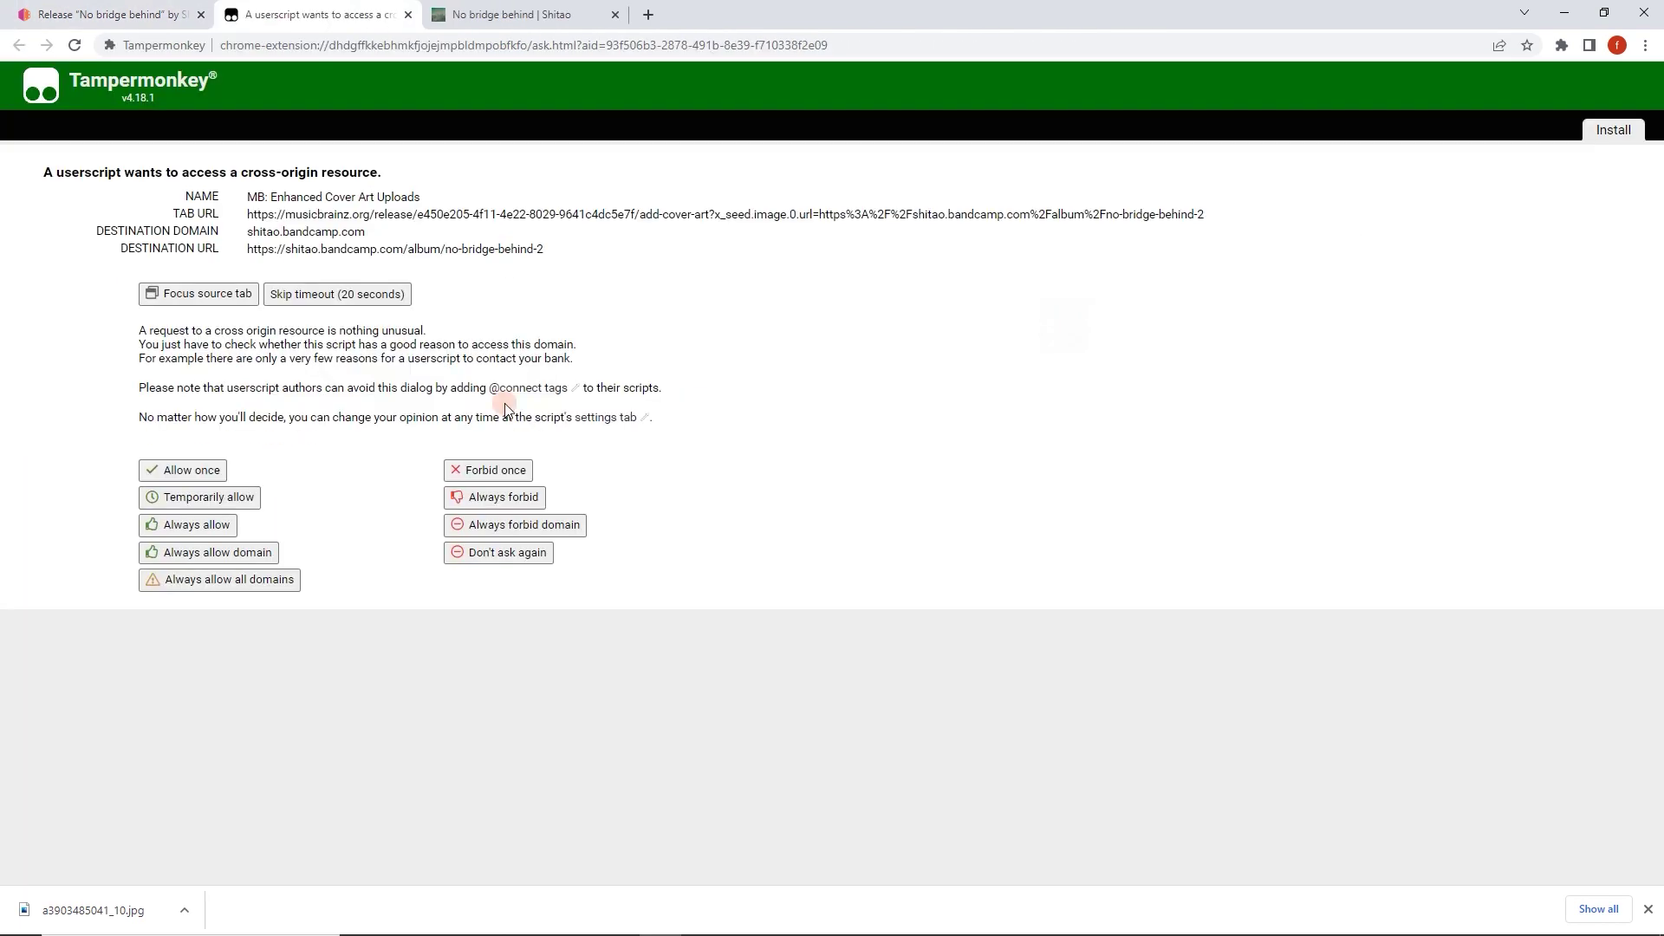
left_click(259, 579)
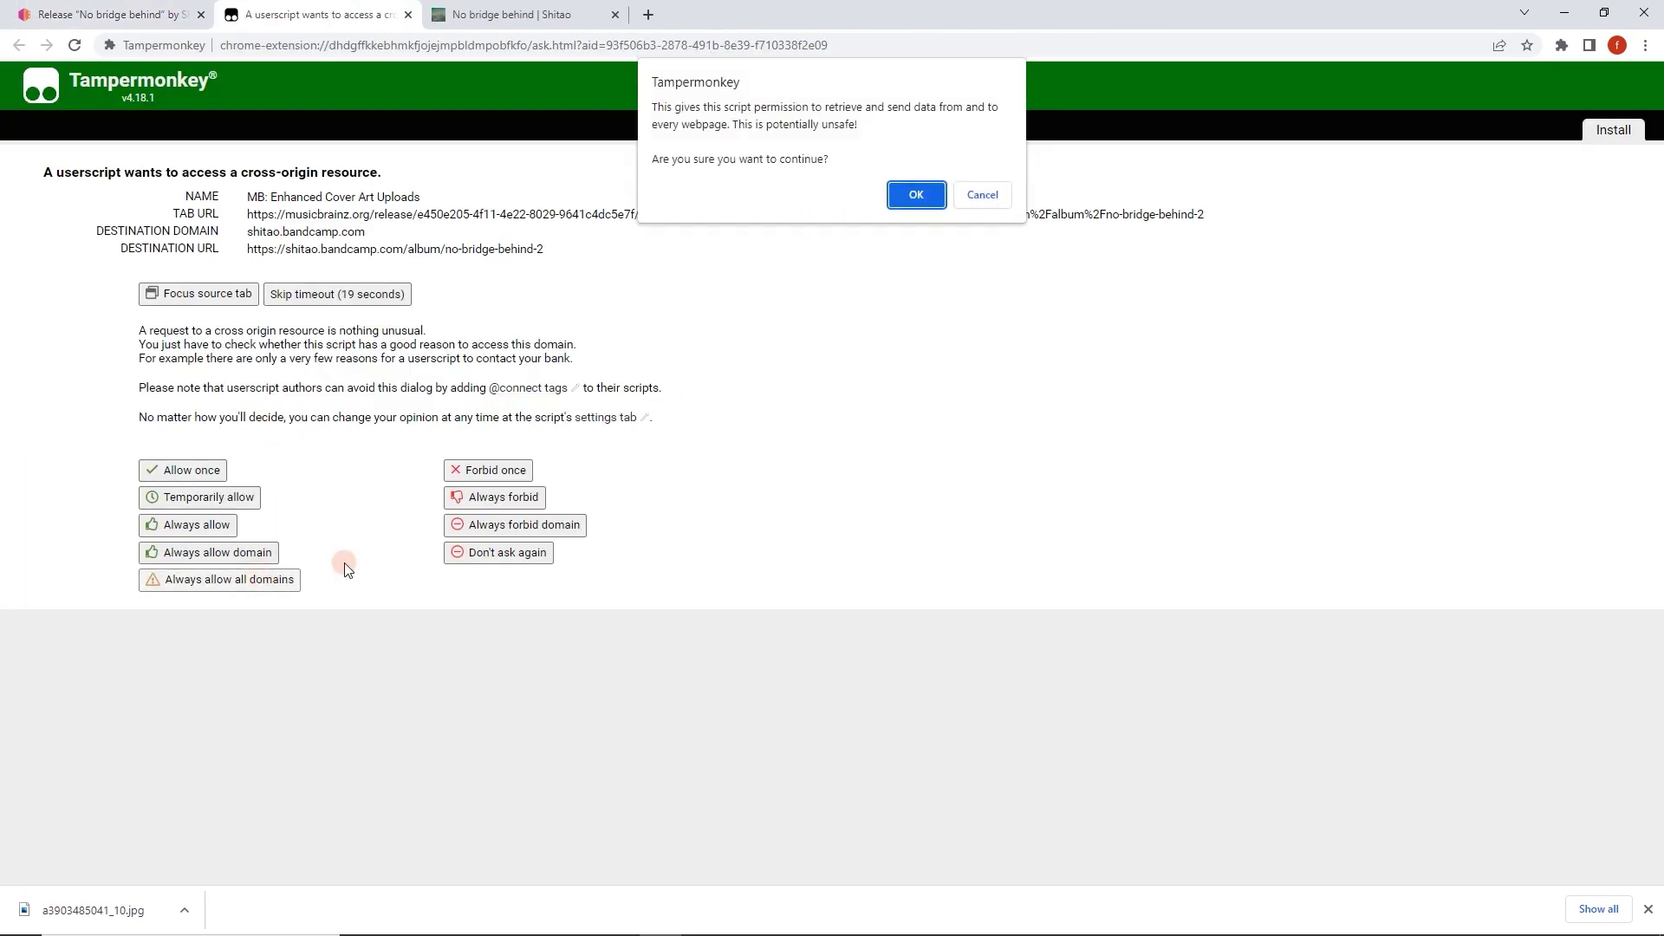
left_click(926, 199)
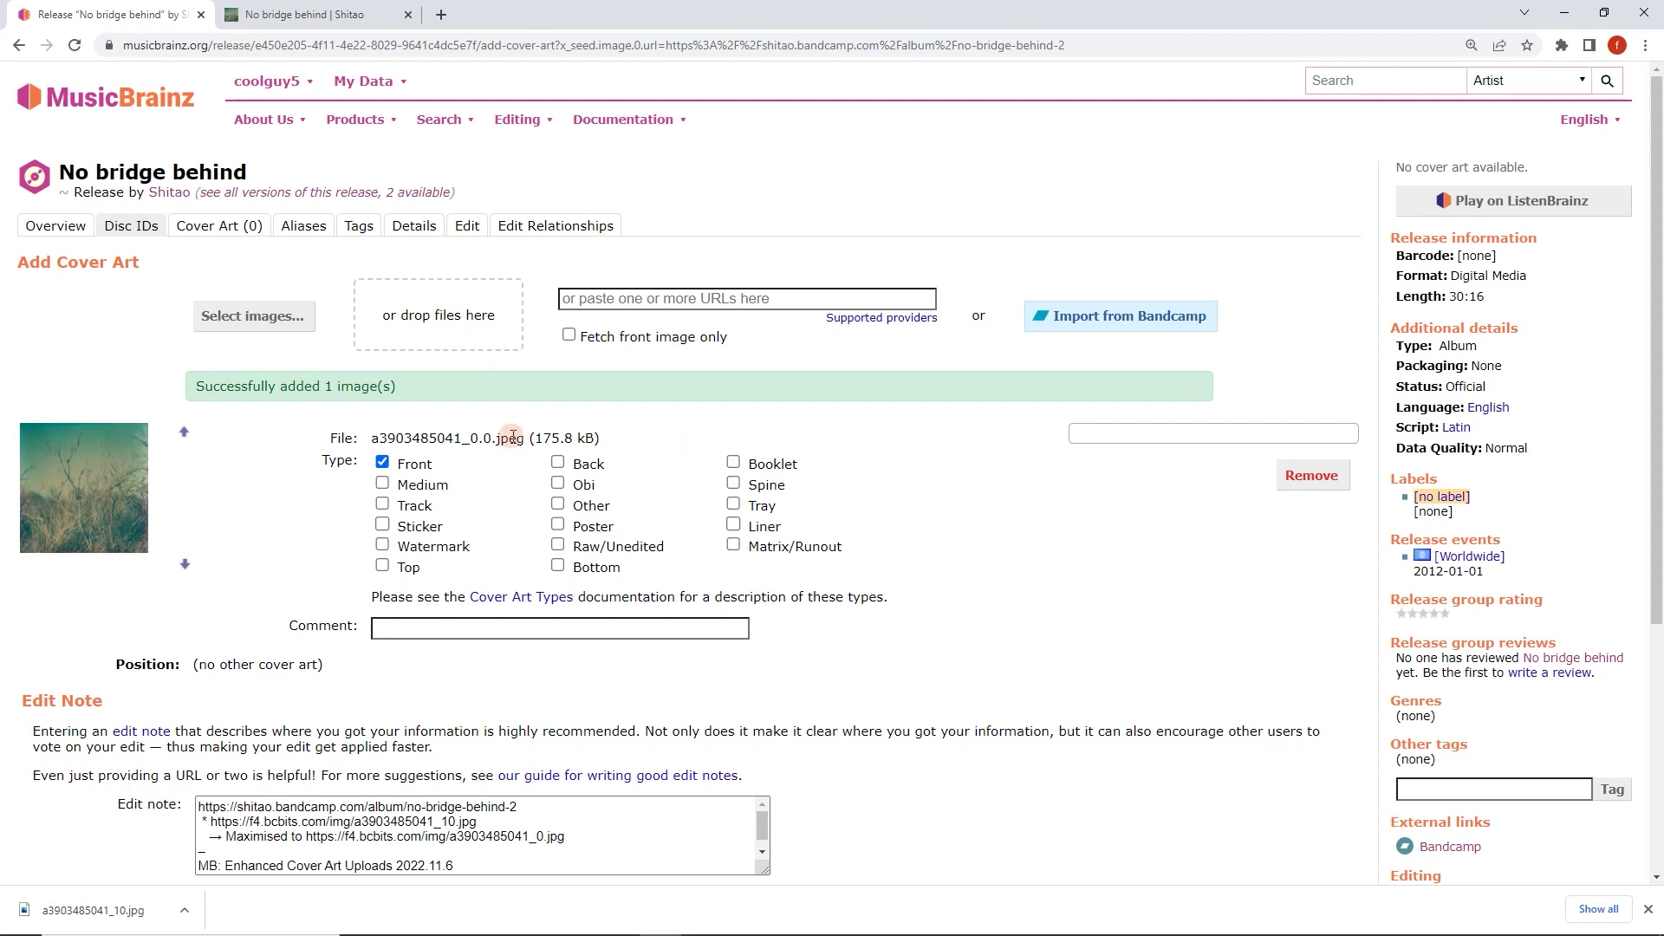
- Scroll down to check the 175.8 kB Front cover image and its auto-filled edit note
scroll(502, 421, "down", 1)
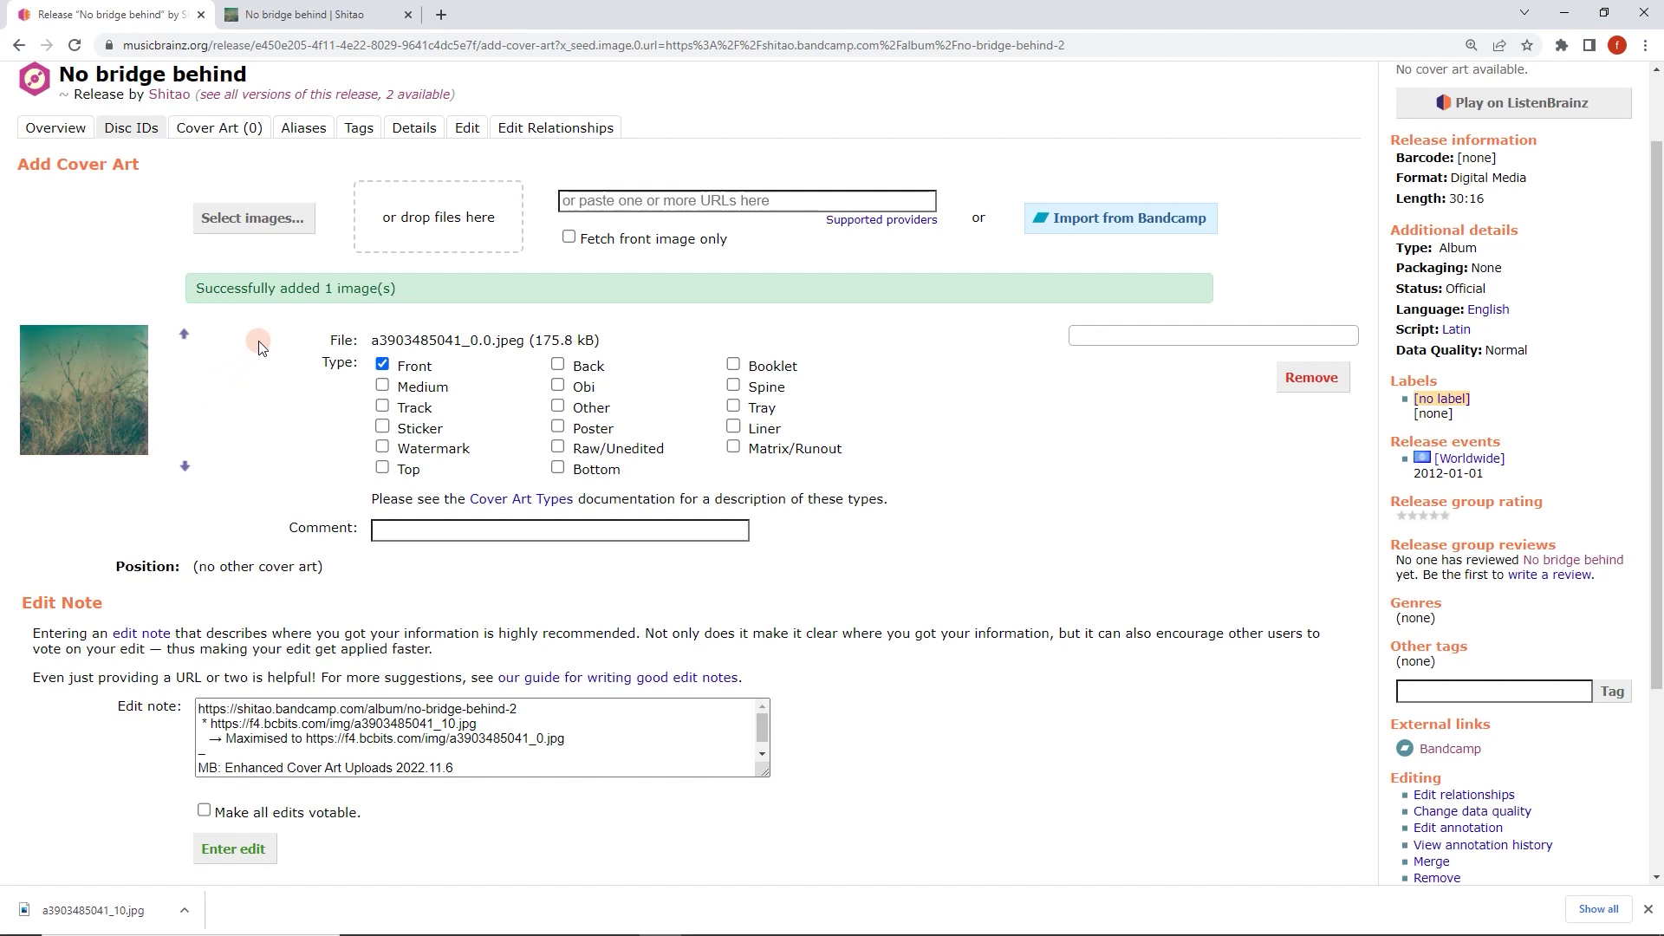
- On Bandcamp, dismiss the enlarged cover's context menu and close the cover lightbox
left_click(304, 14)
right_click(821, 333)
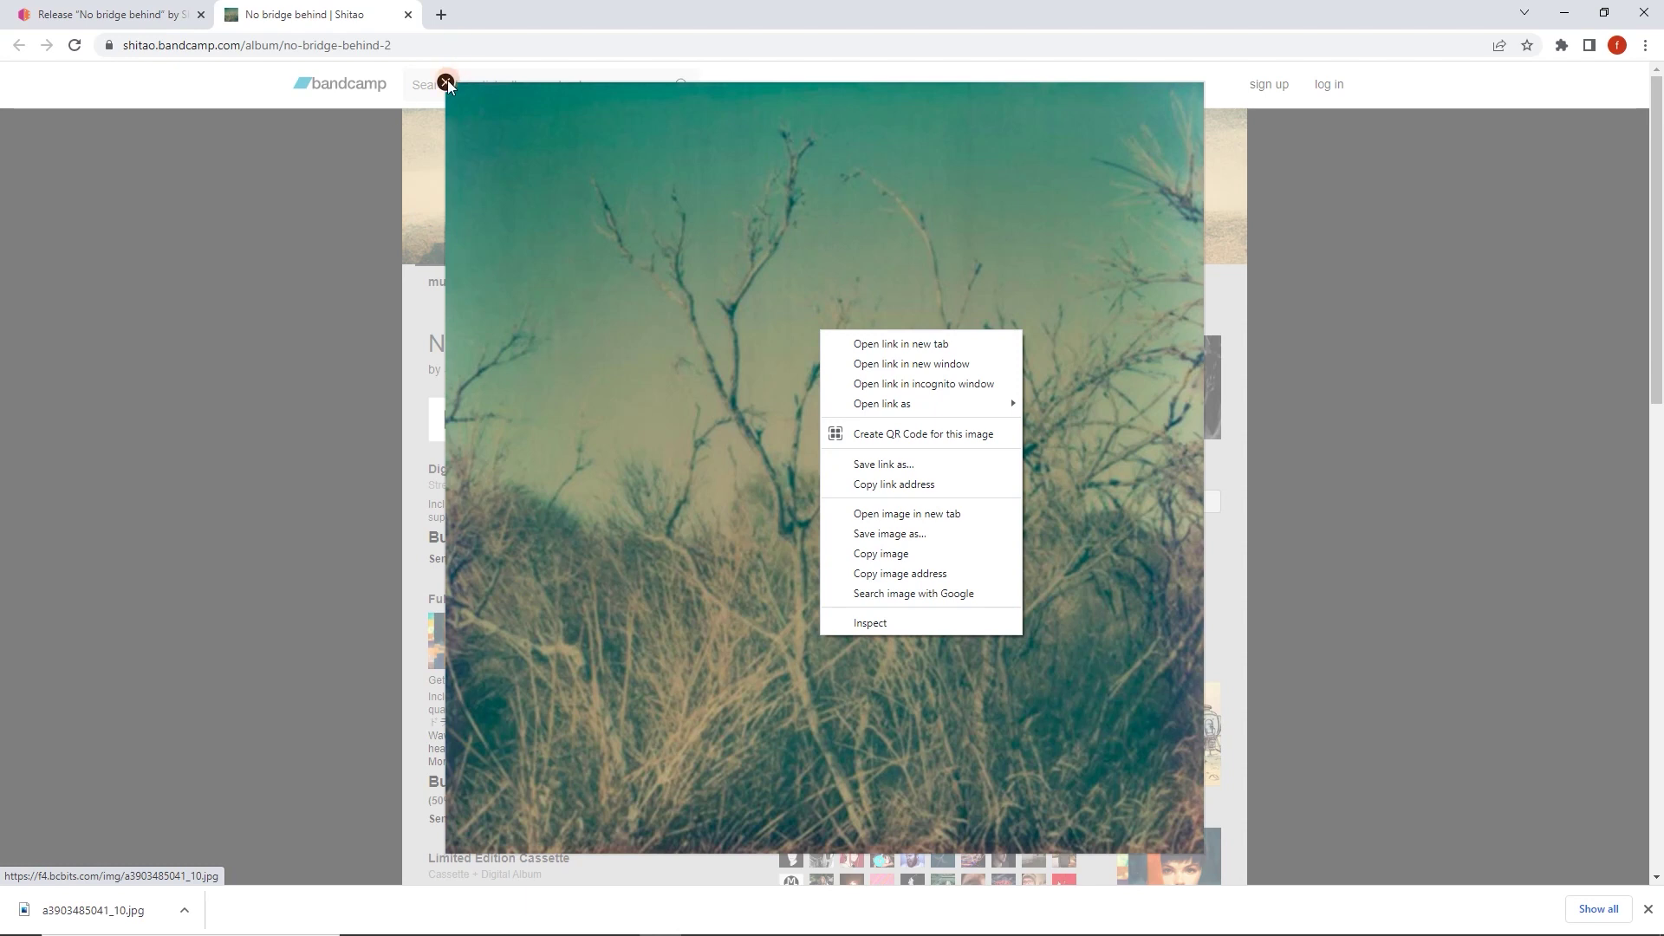
left_click(372, 28)
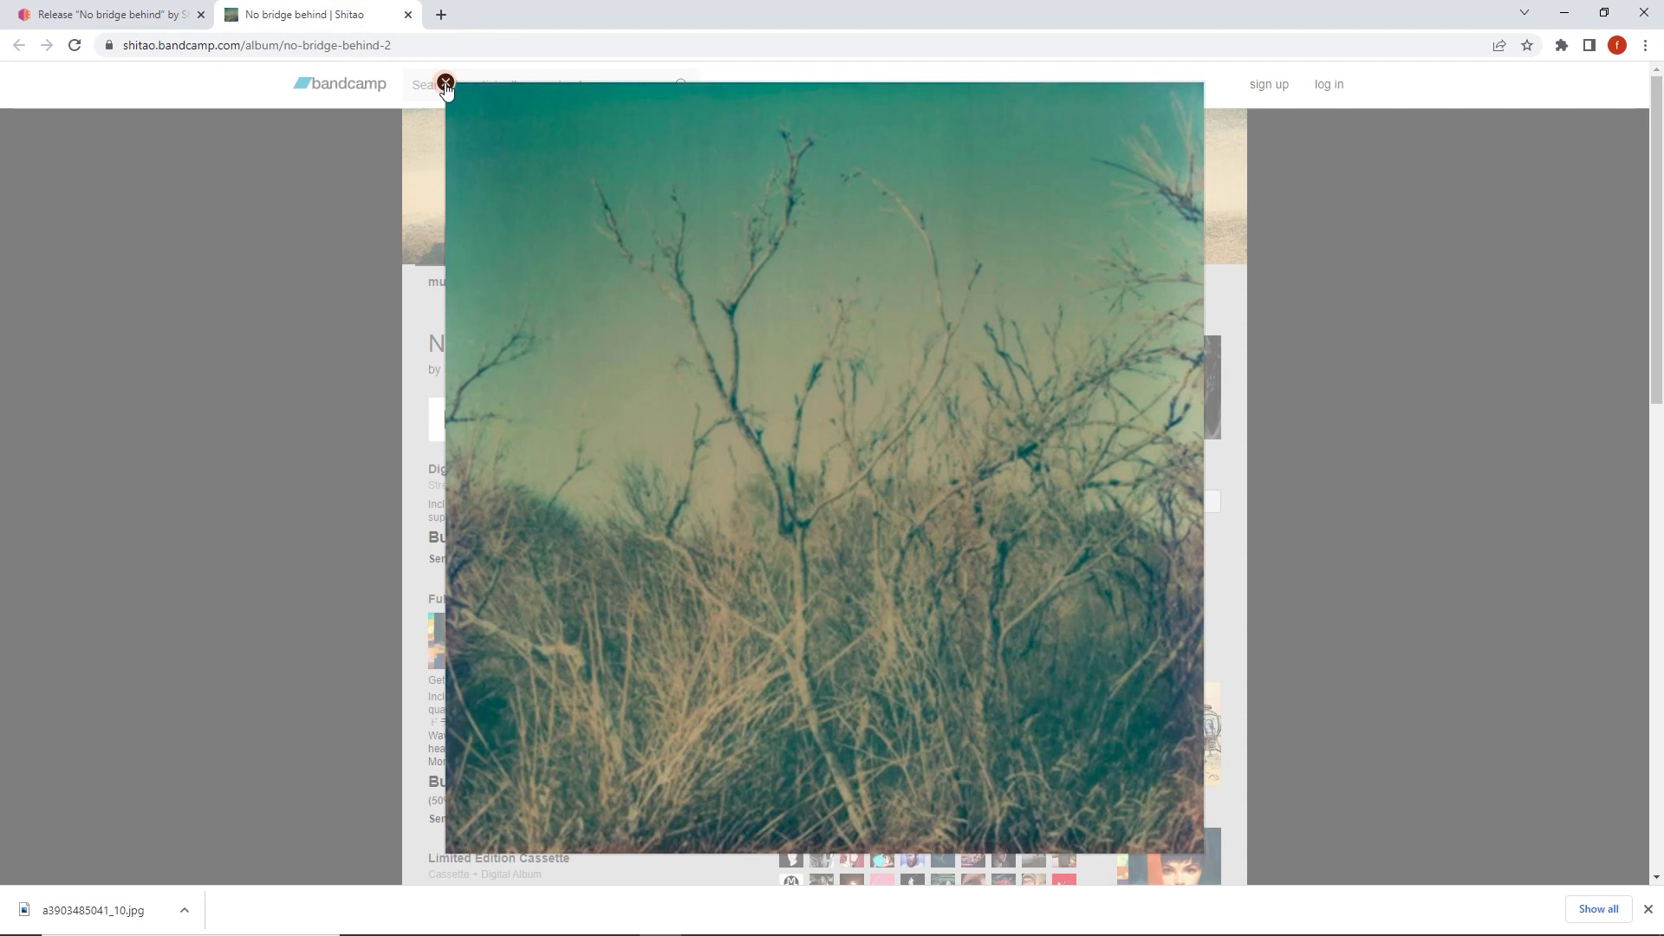
left_click(446, 82)
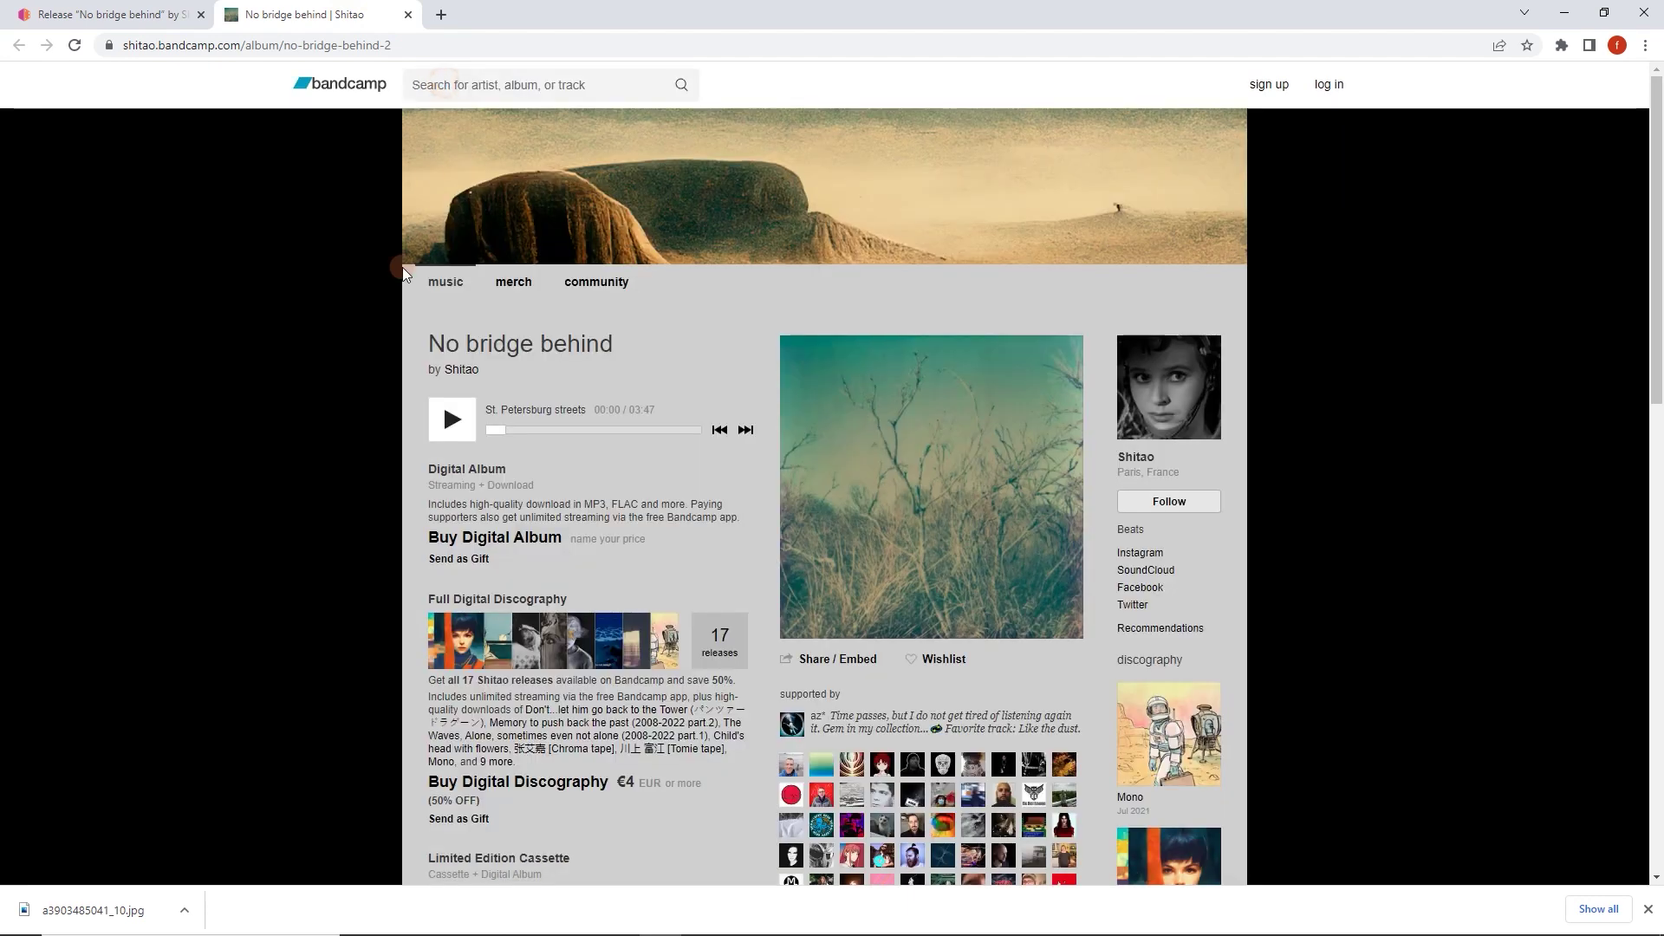
- Back in MusicBrainz, enlarge the edit-note box so the whole auto-generated note shows
left_click(178, 13)
scroll(728, 613, "down", 2)
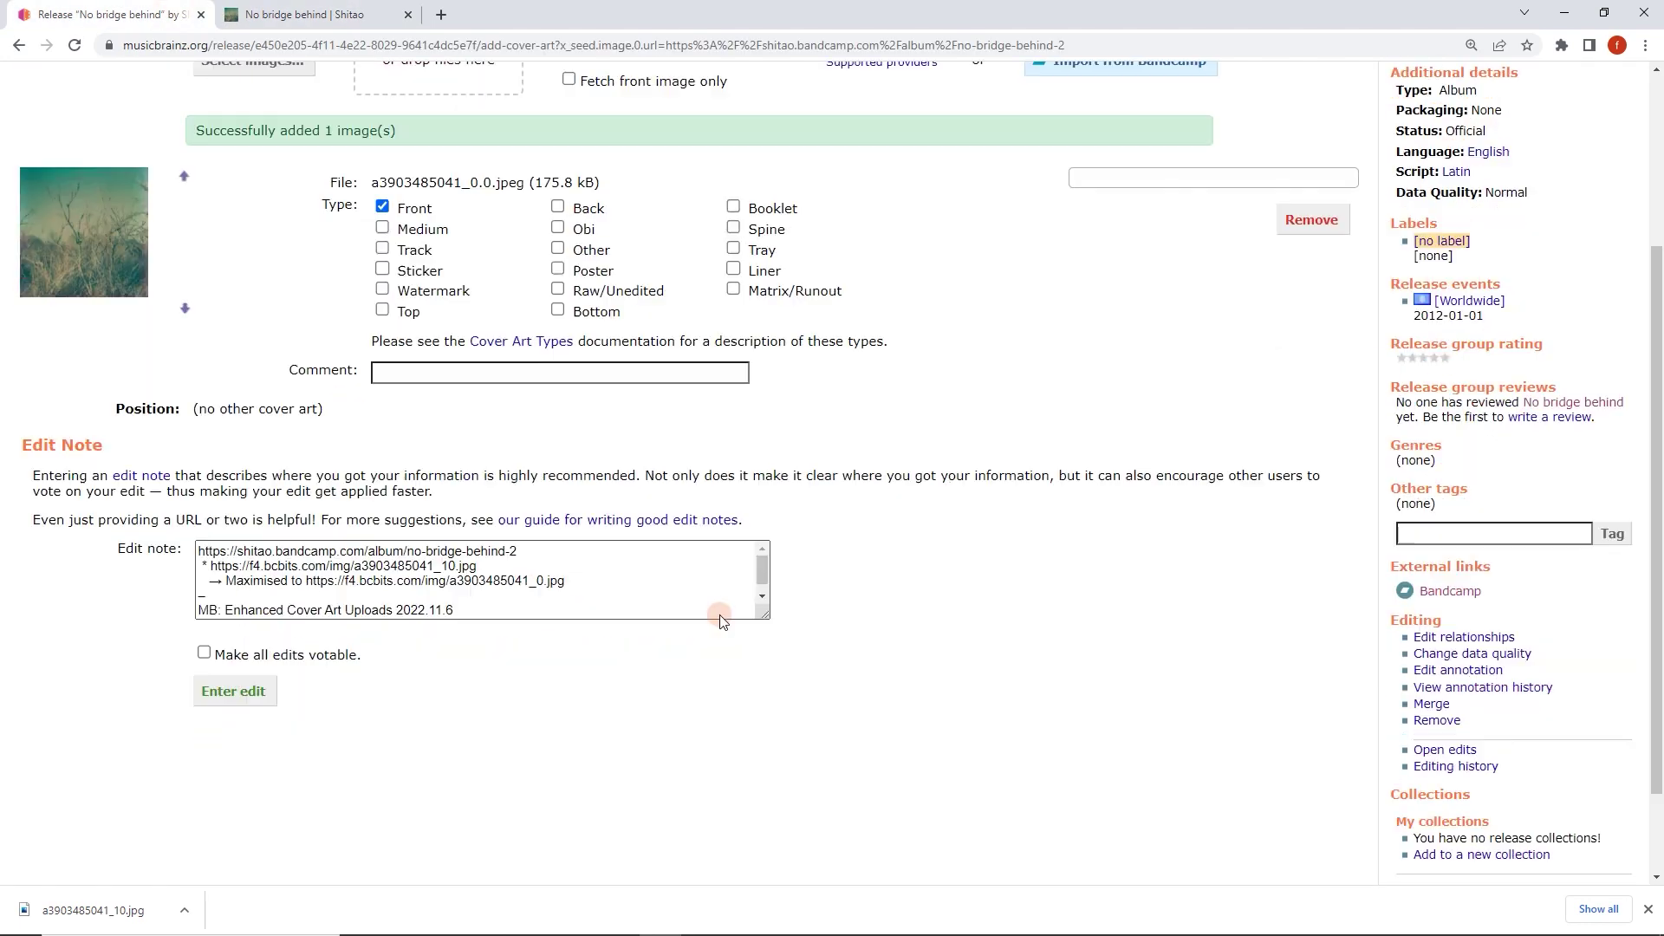
scroll(592, 583, "down", 1)
left_click_drag(764, 607, 780, 662)
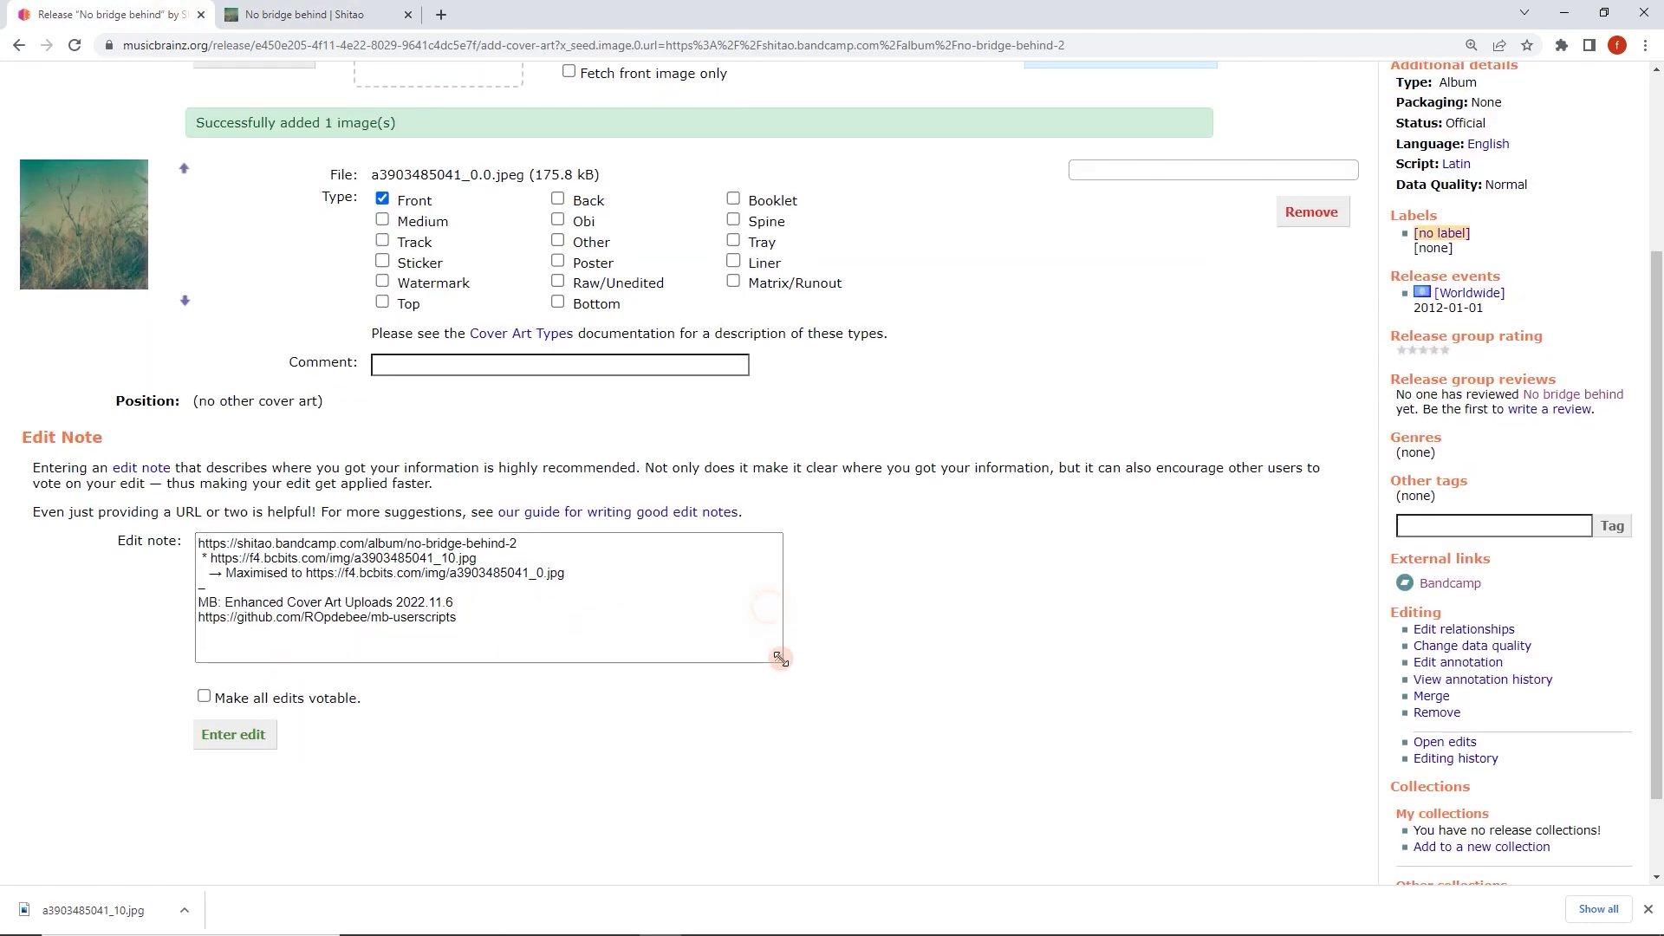
- Review the Bandcamp album URL and Maximised image URL lines in the edit note
left_click_drag(199, 543, 576, 621)
left_click(536, 622)
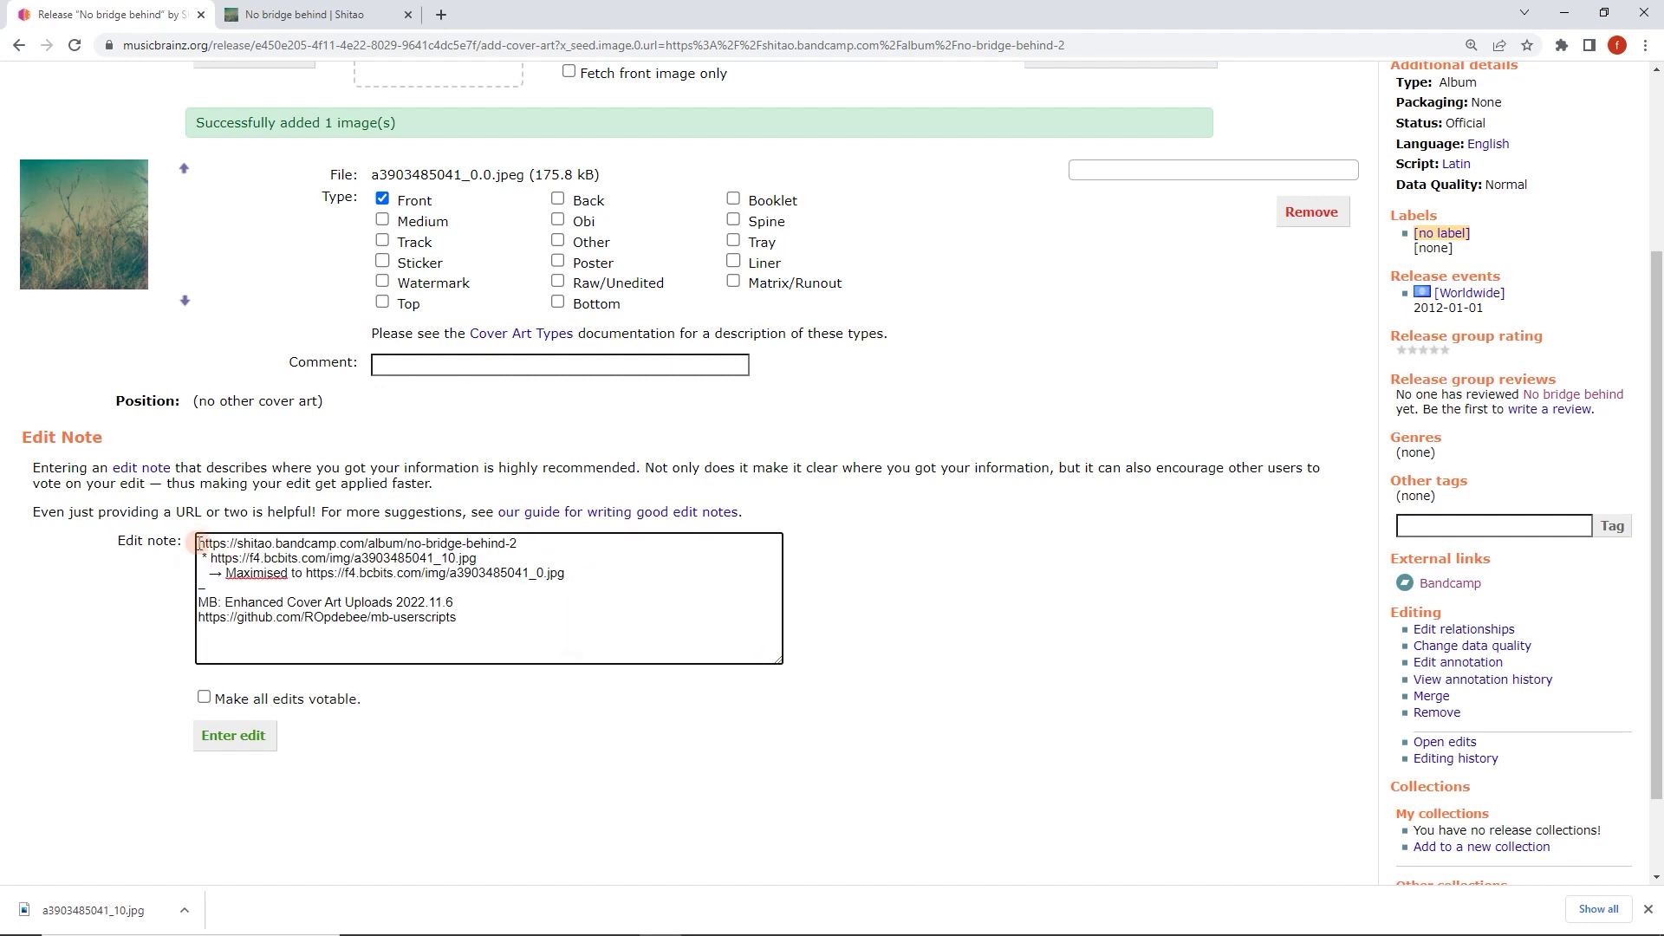
left_click_drag(199, 544, 546, 539)
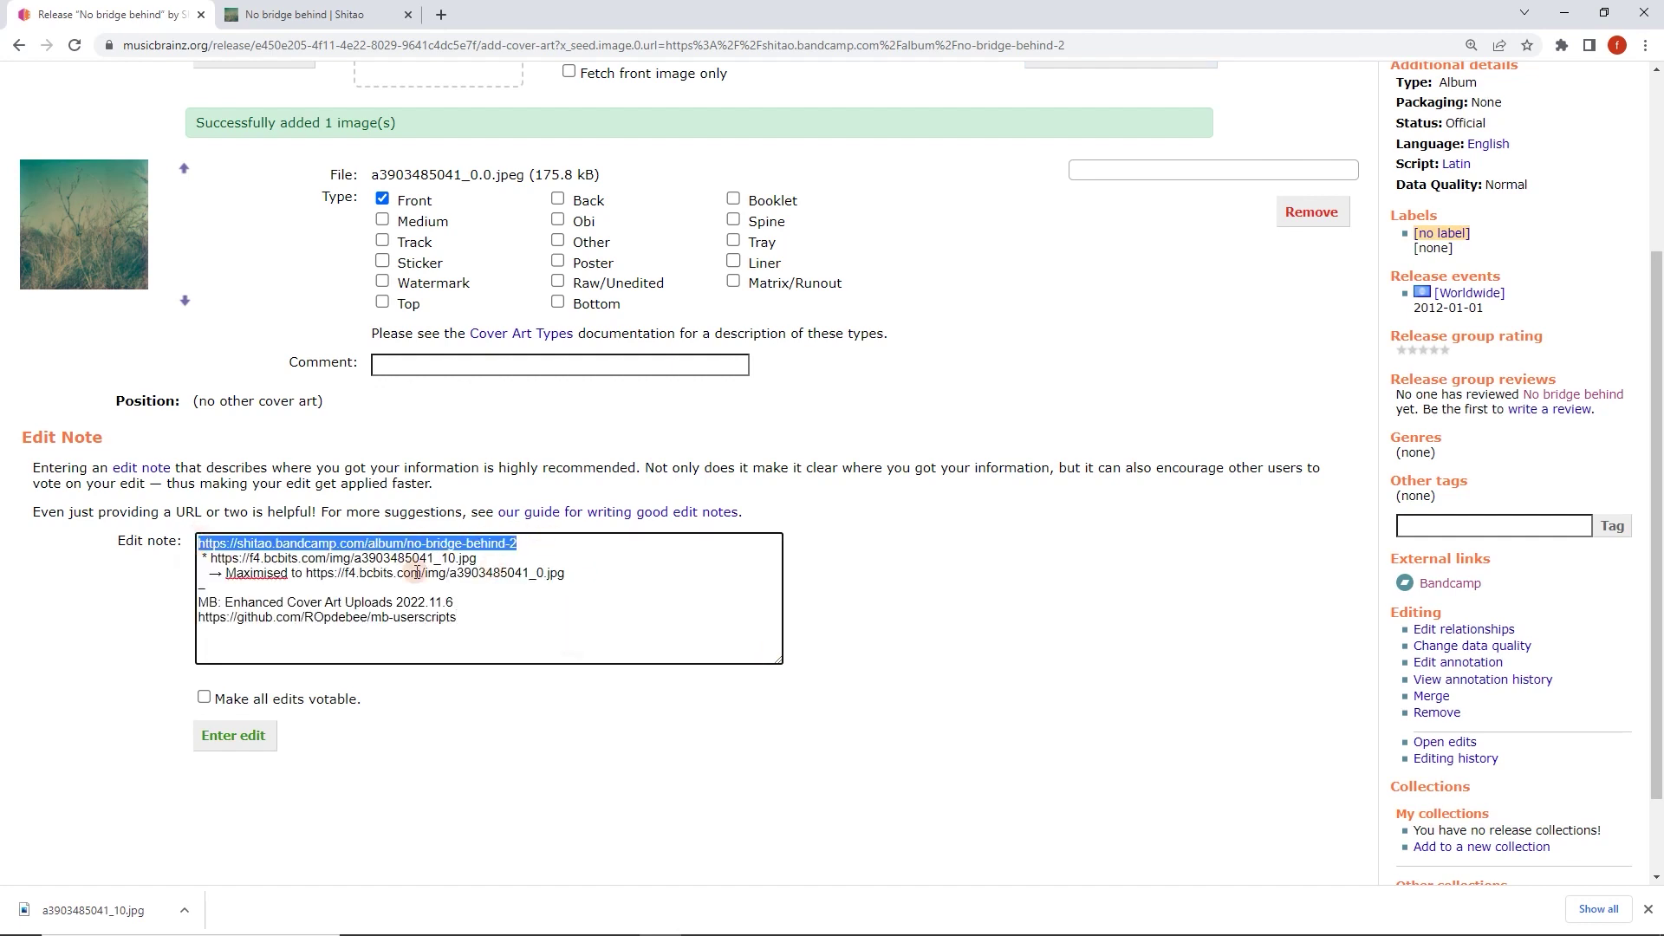
left_click_drag(225, 573, 568, 572)
left_click(547, 573)
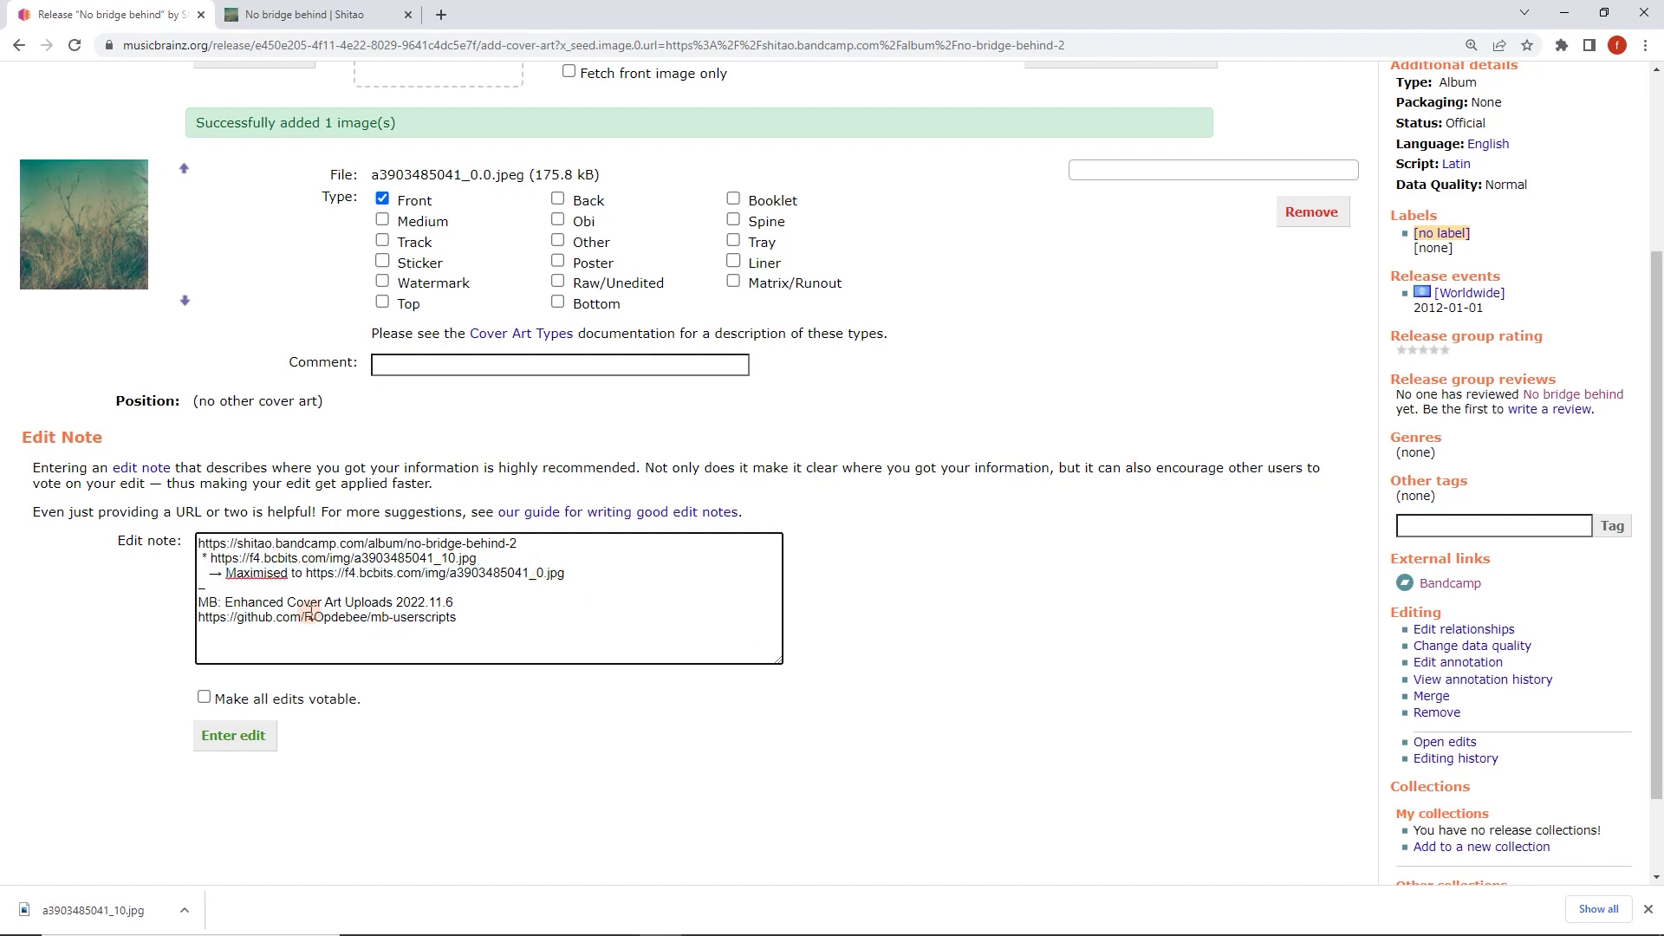
left_click(479, 617)
- Submit the Front cover art addition for 'No bridge behind' with Enter edit
left_click(236, 745)
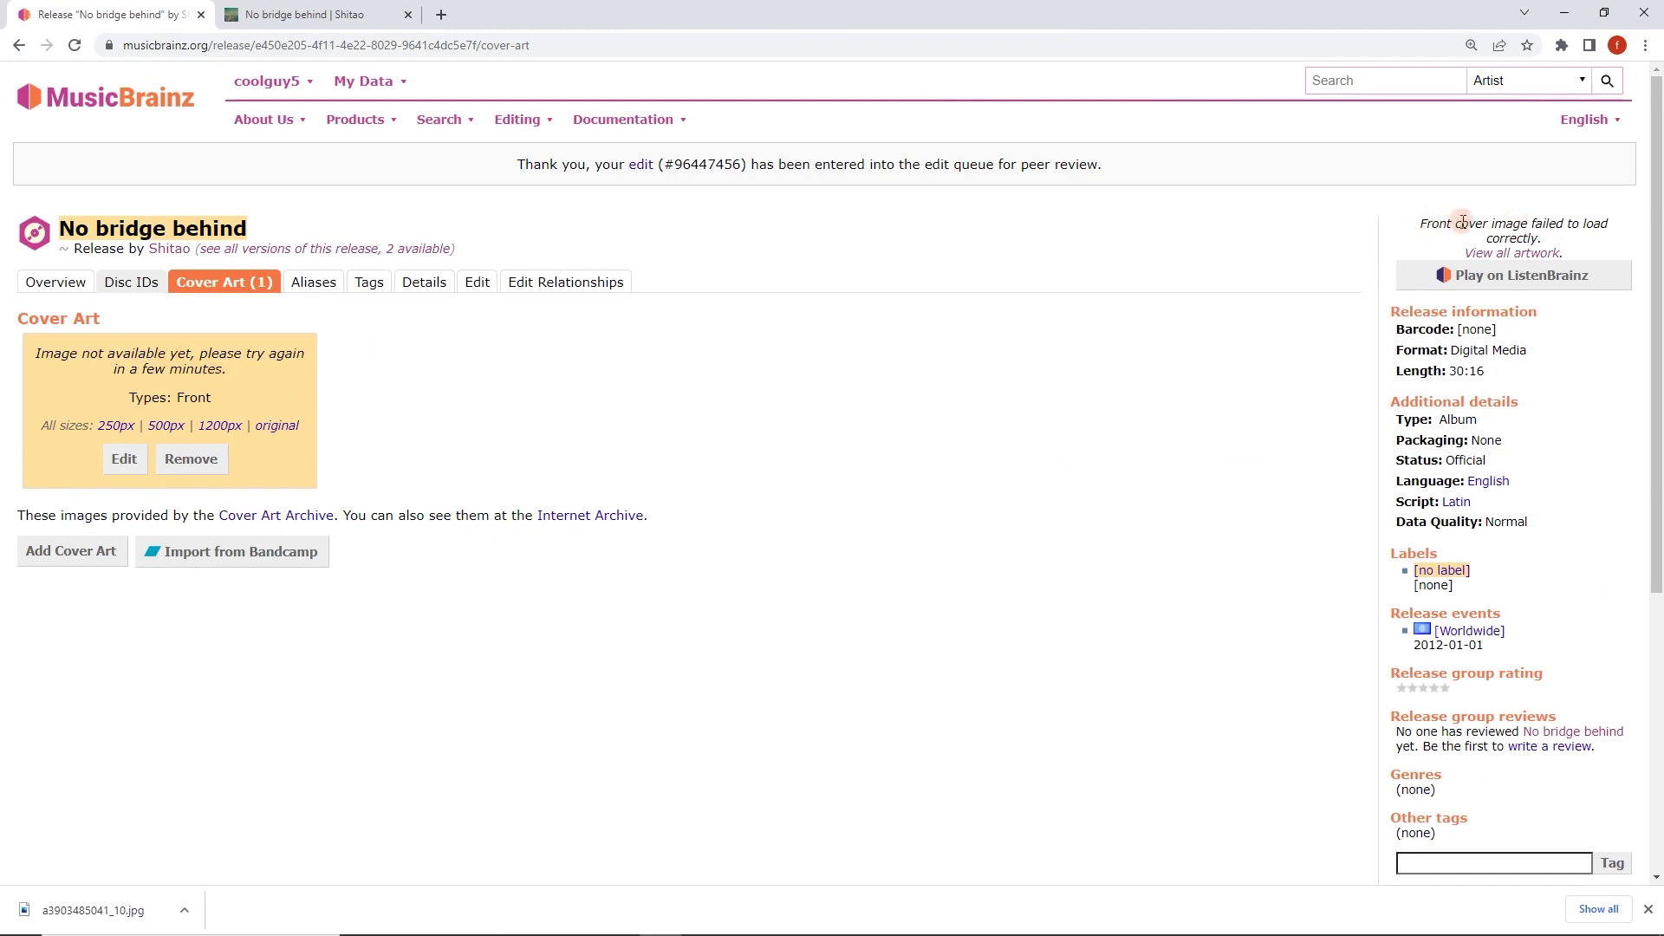
- From all versions of the release, open the 2015 cassette edition of No Bridge Behind
left_click(346, 251)
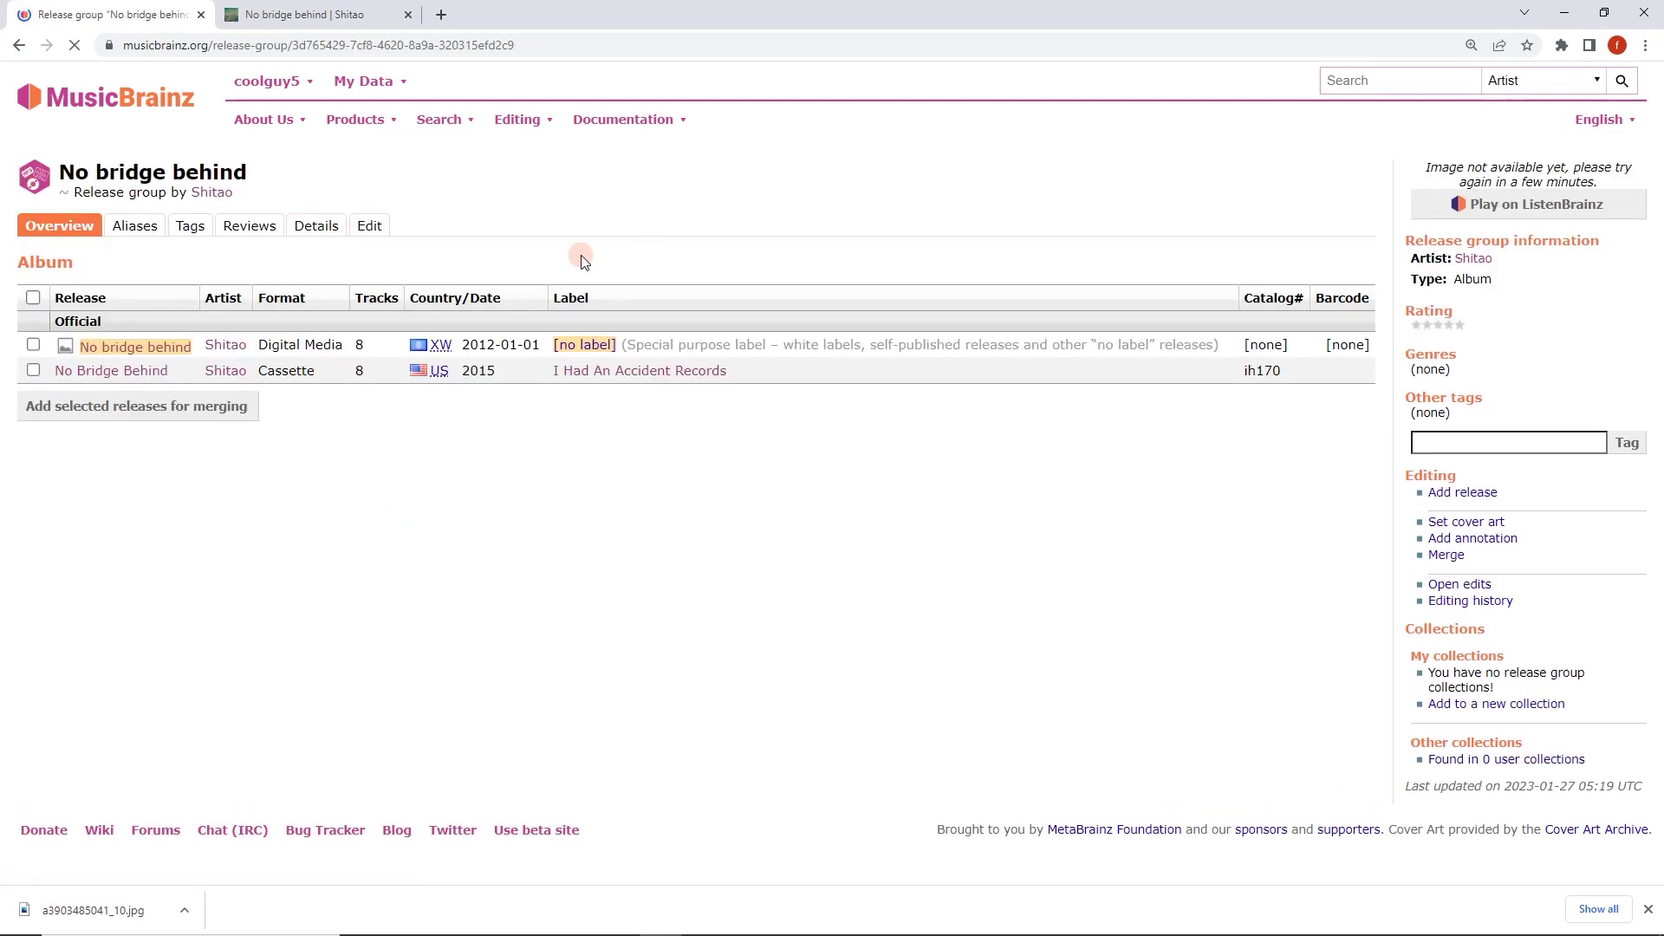
left_click_drag(1423, 167, 1618, 186)
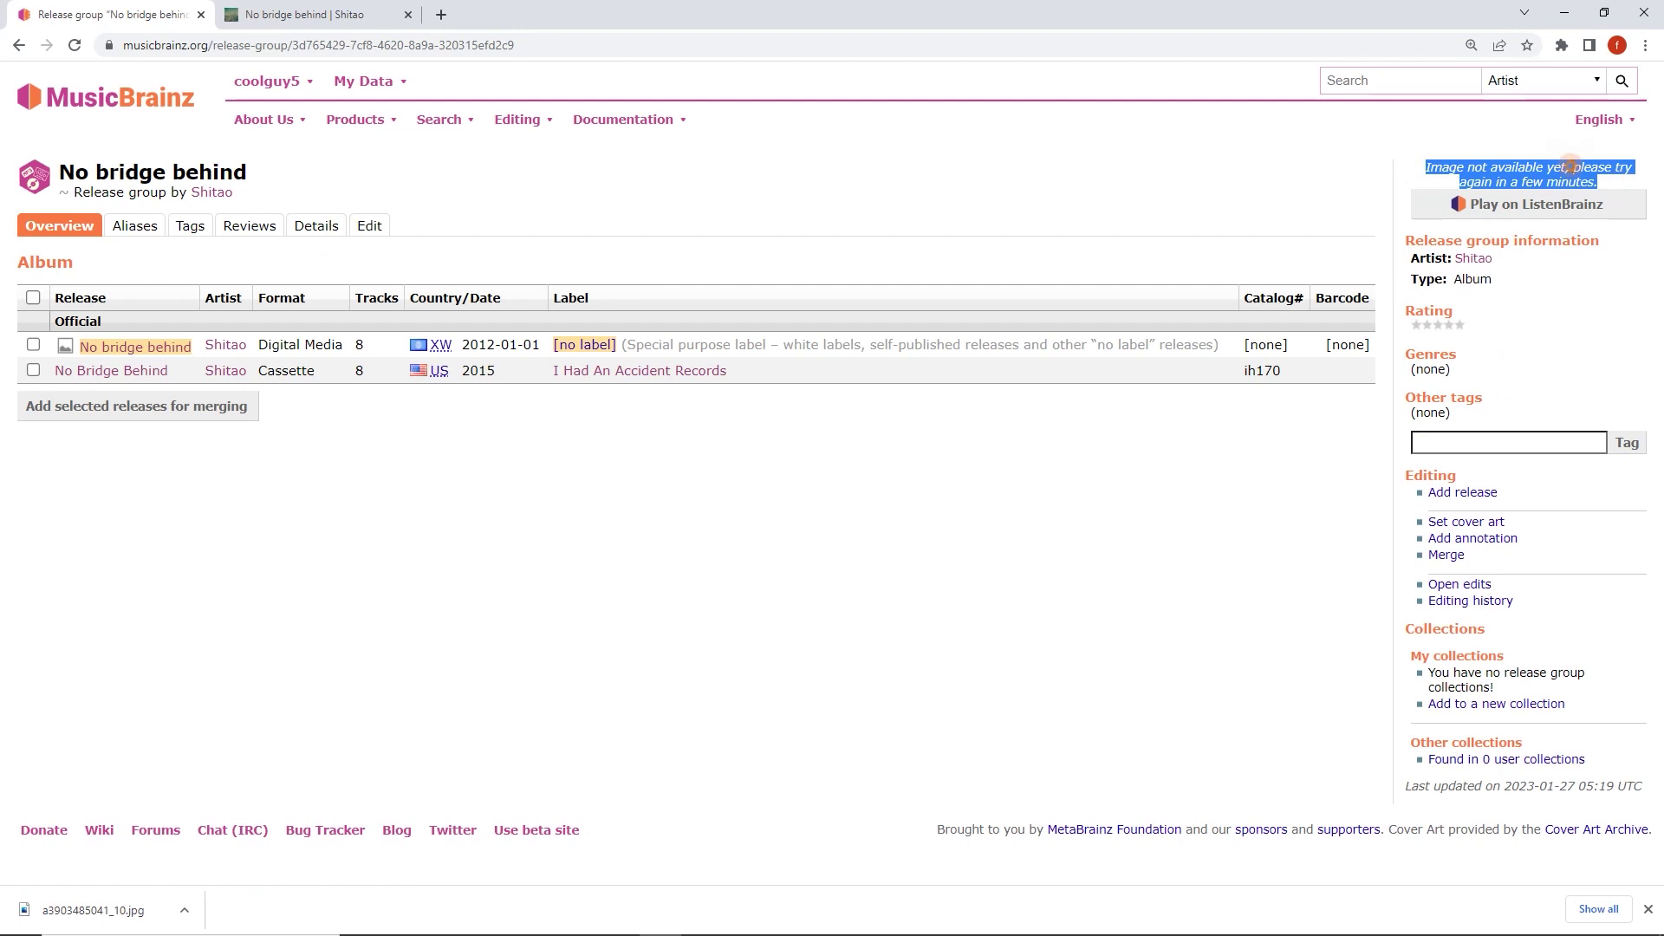
left_click(1158, 260)
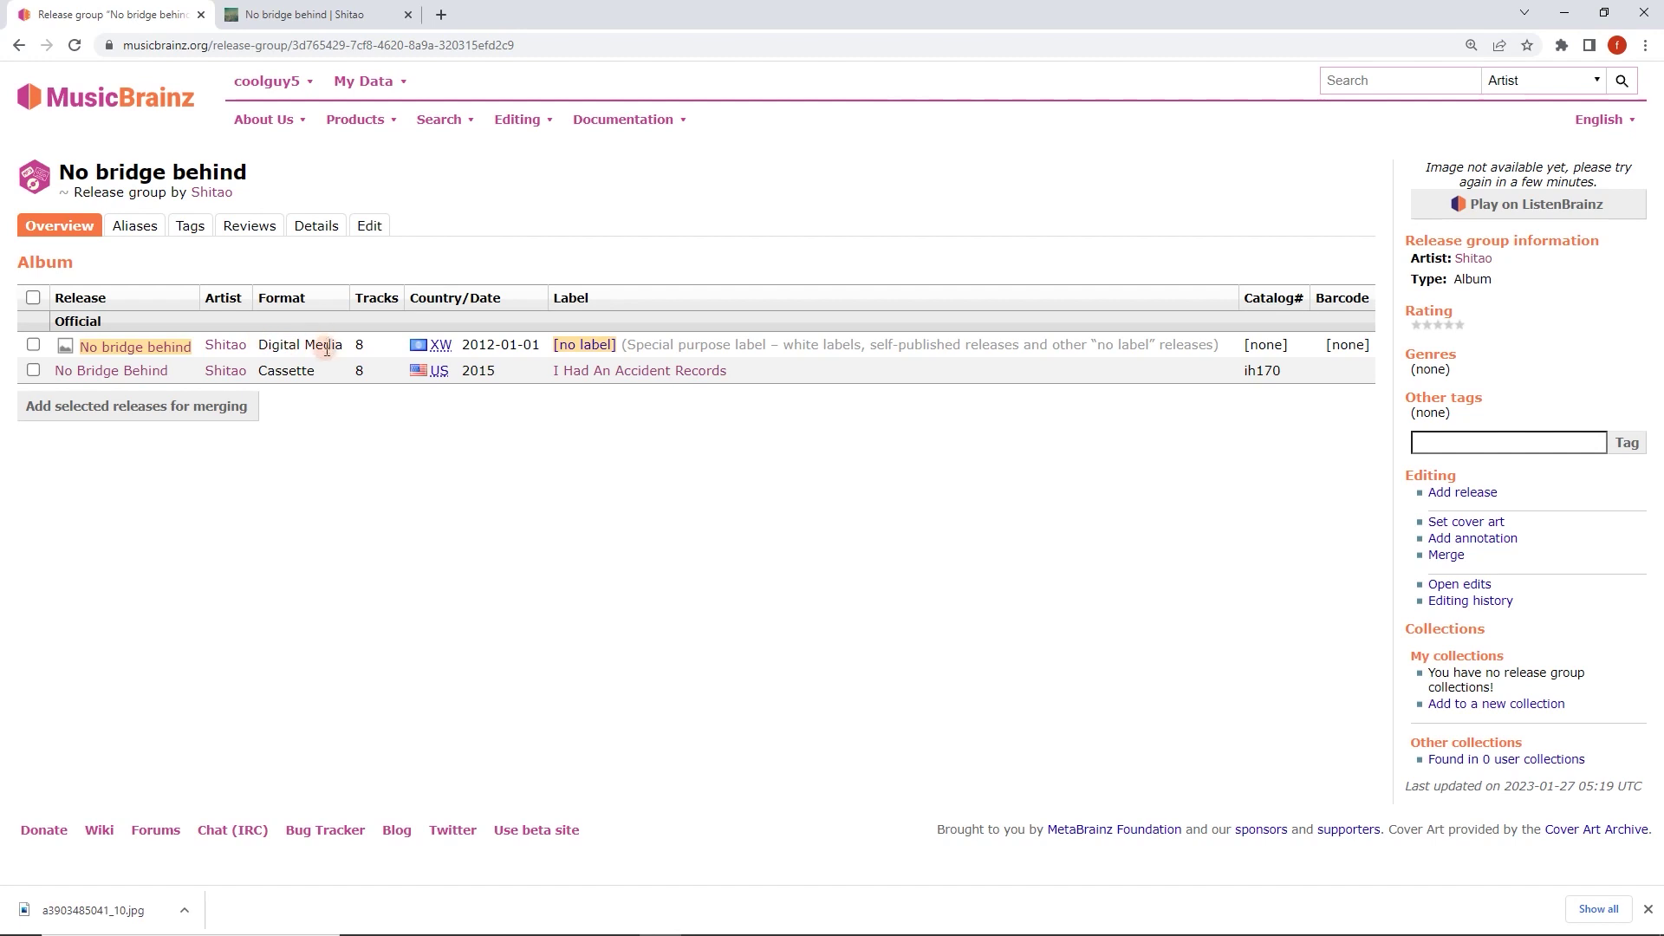
left_click(155, 372)
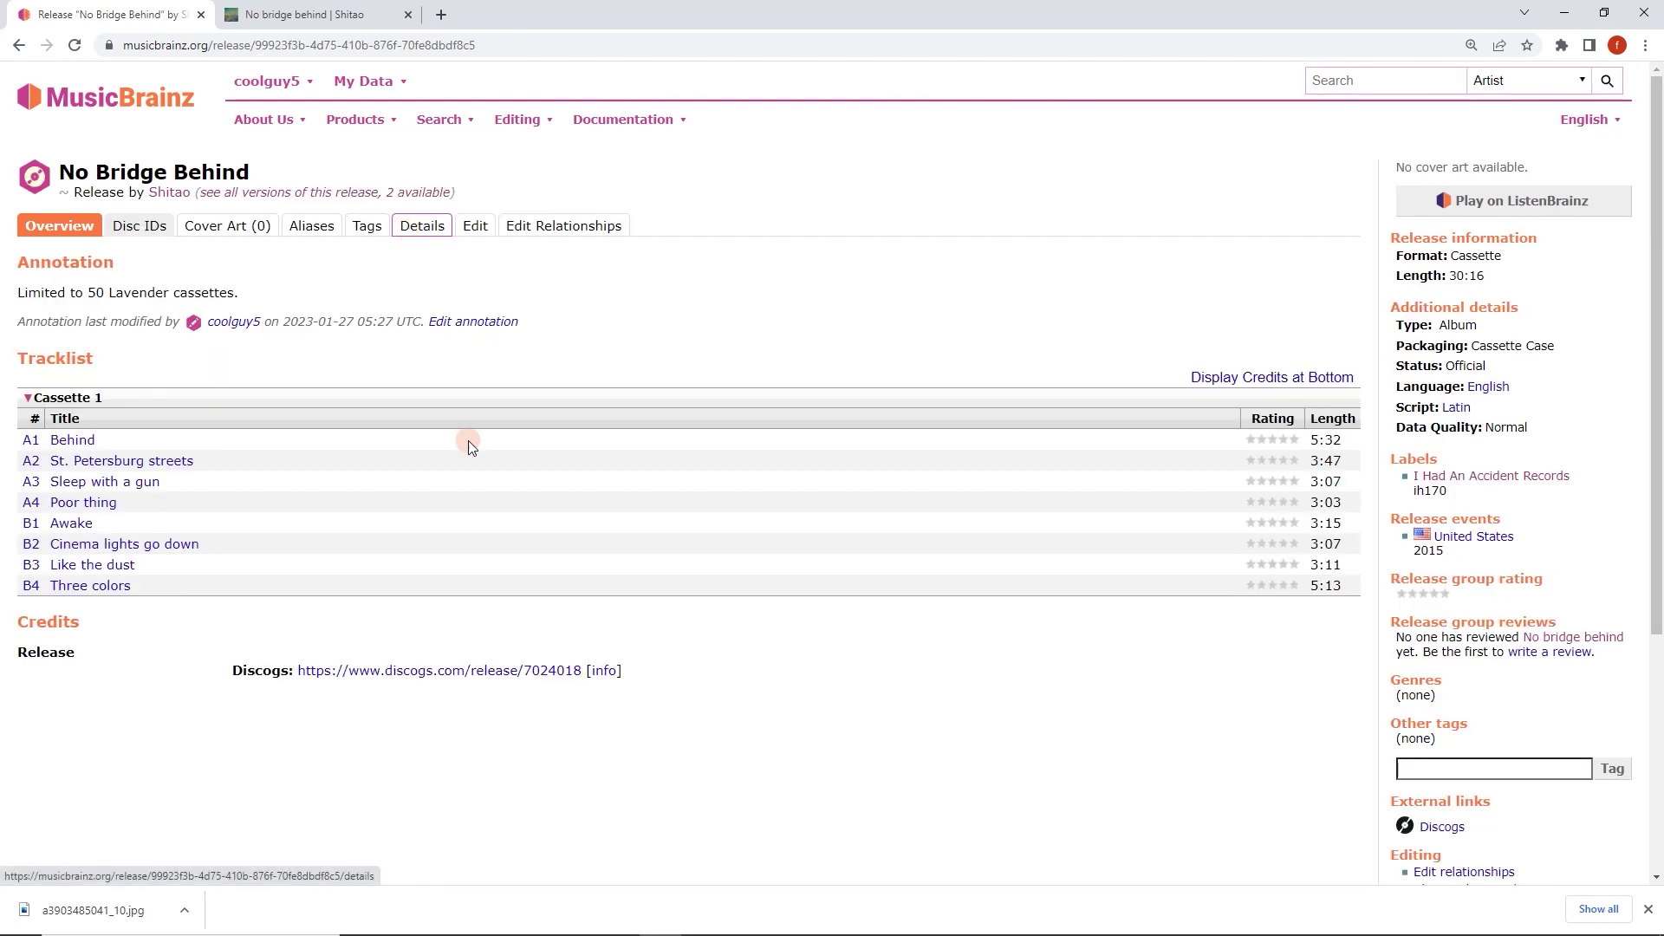
left_click(333, 674)
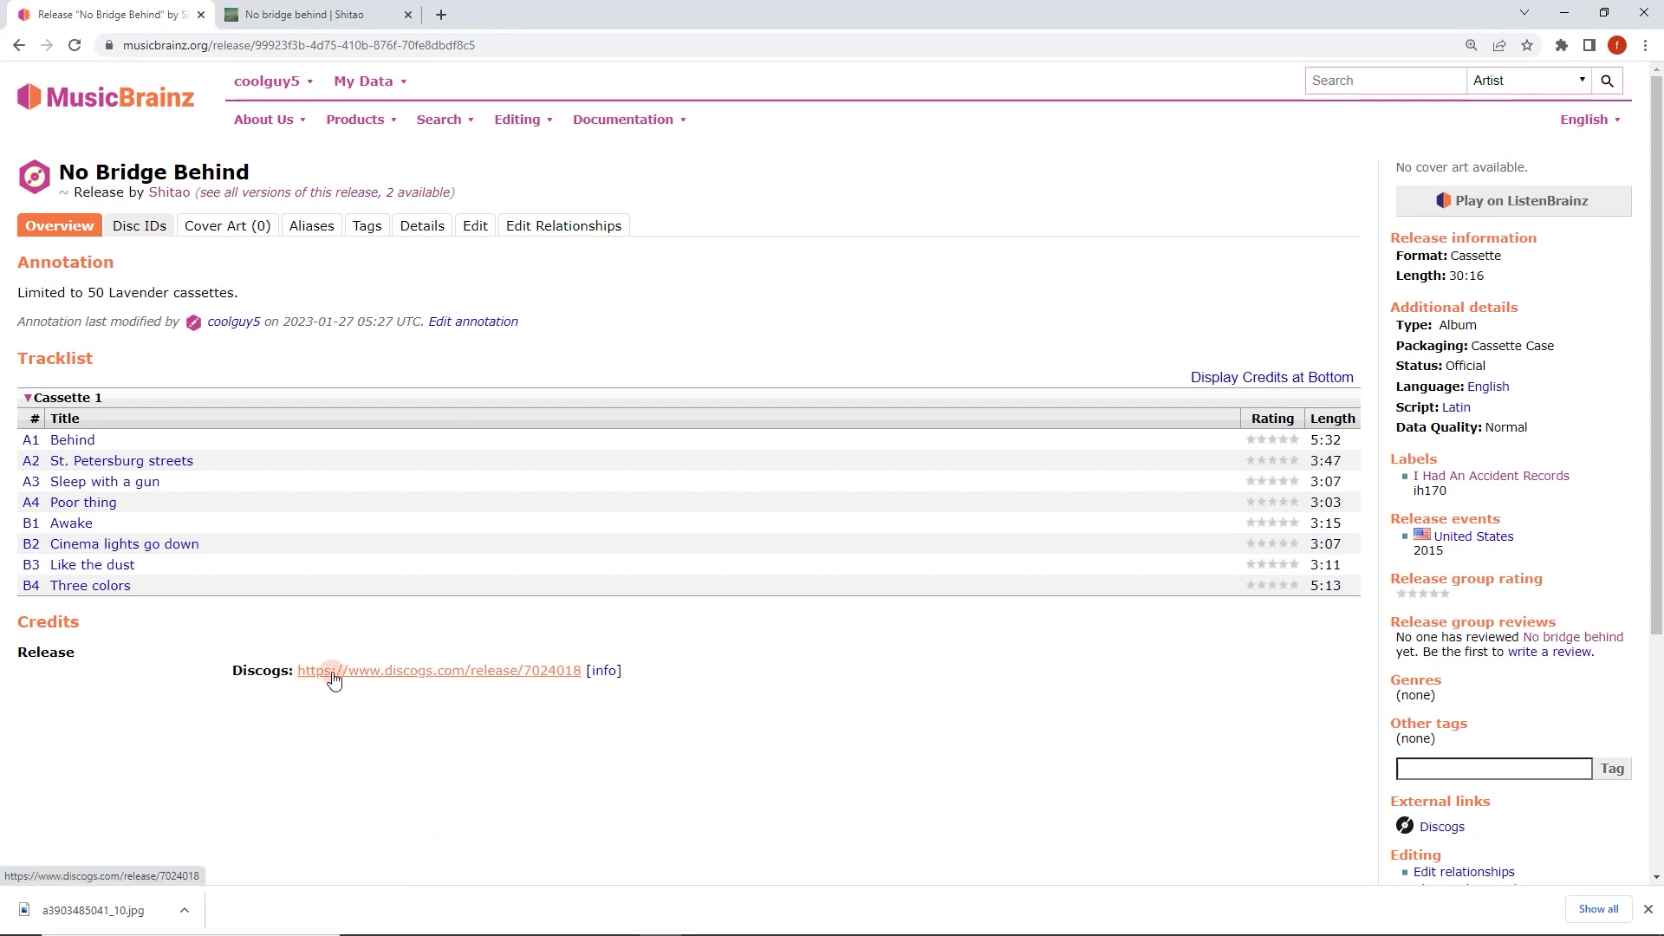
- Open the Cover Art (0) page of the No Bridge Behind cassette release
left_click(248, 233)
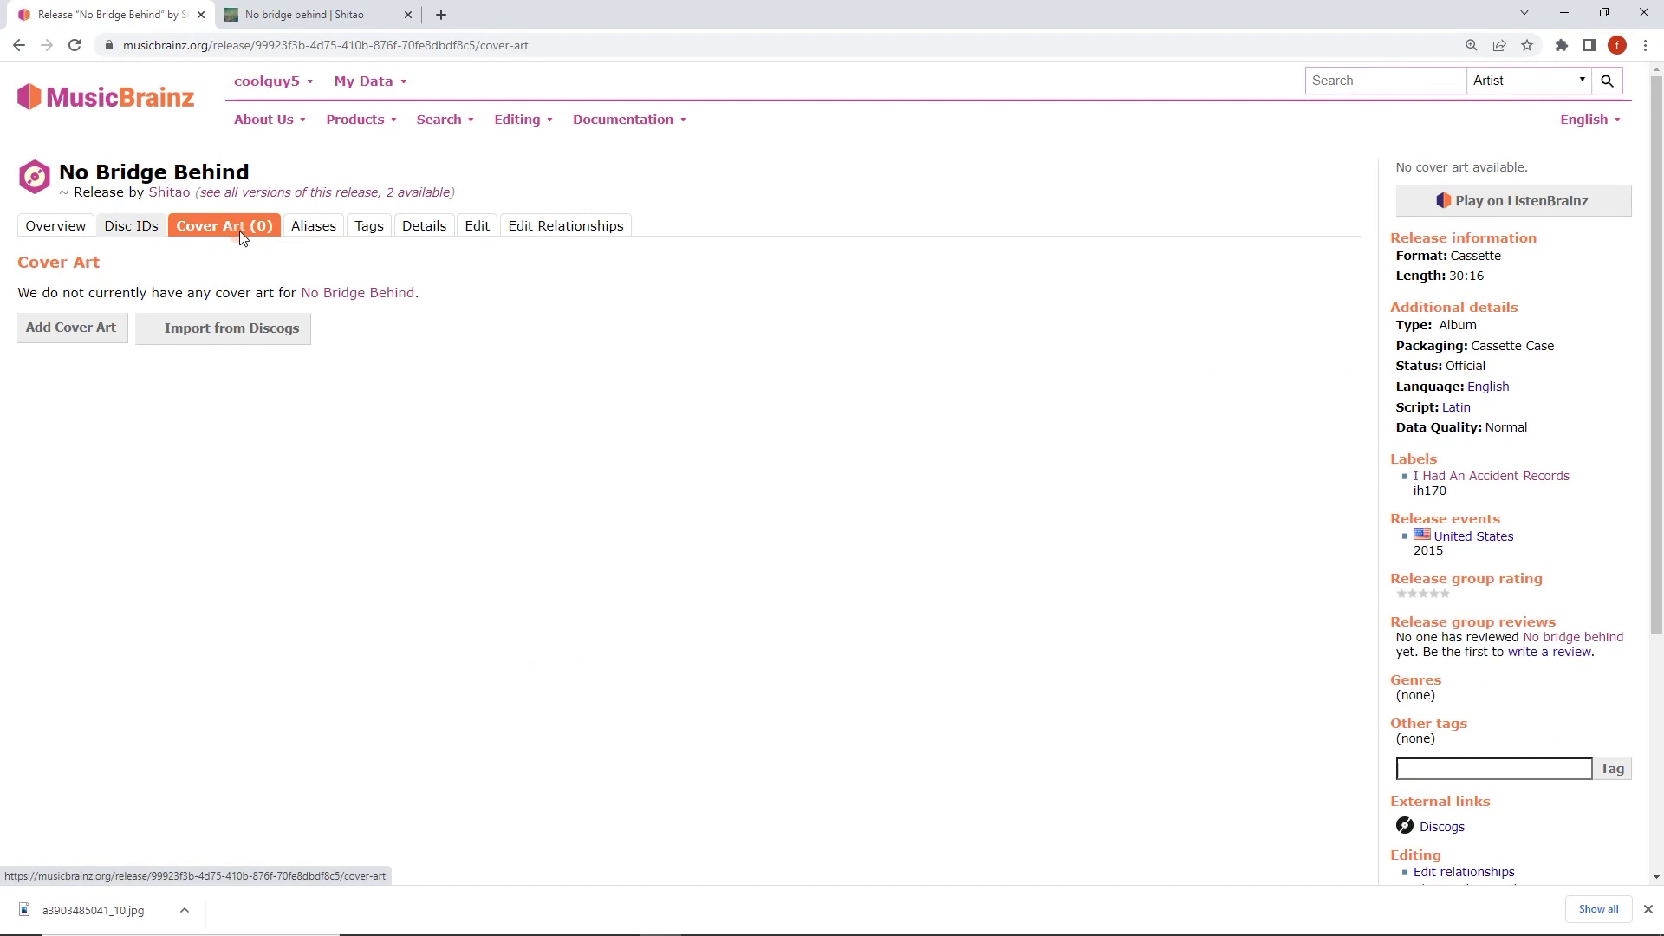
left_click(219, 330)
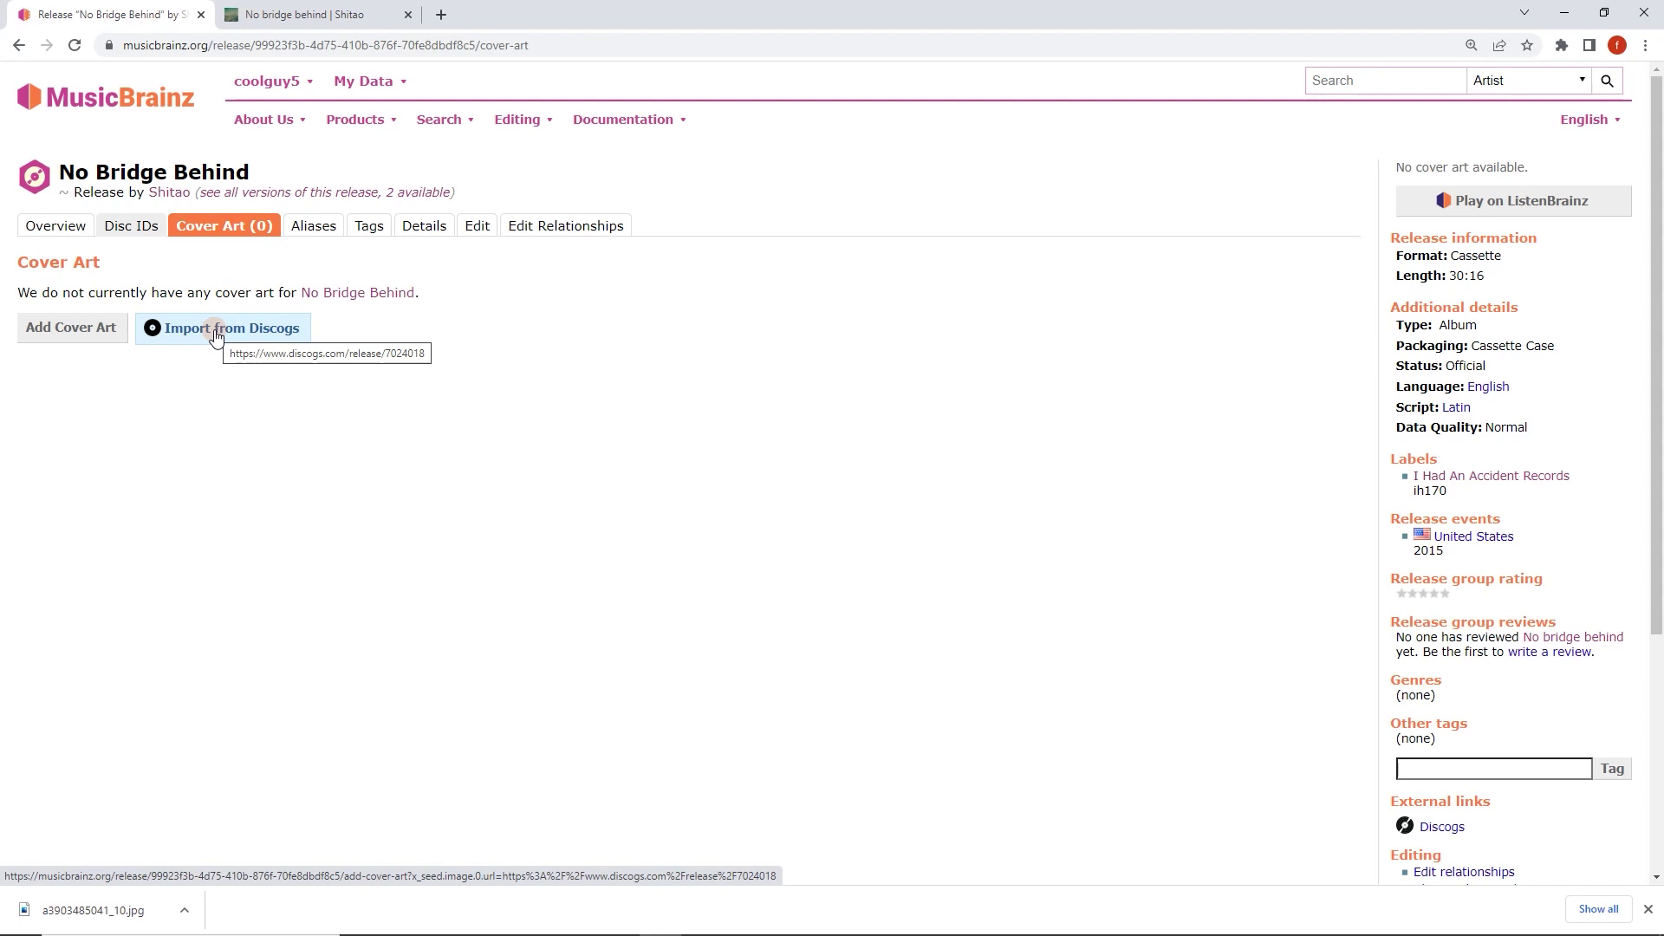
left_click(216, 333)
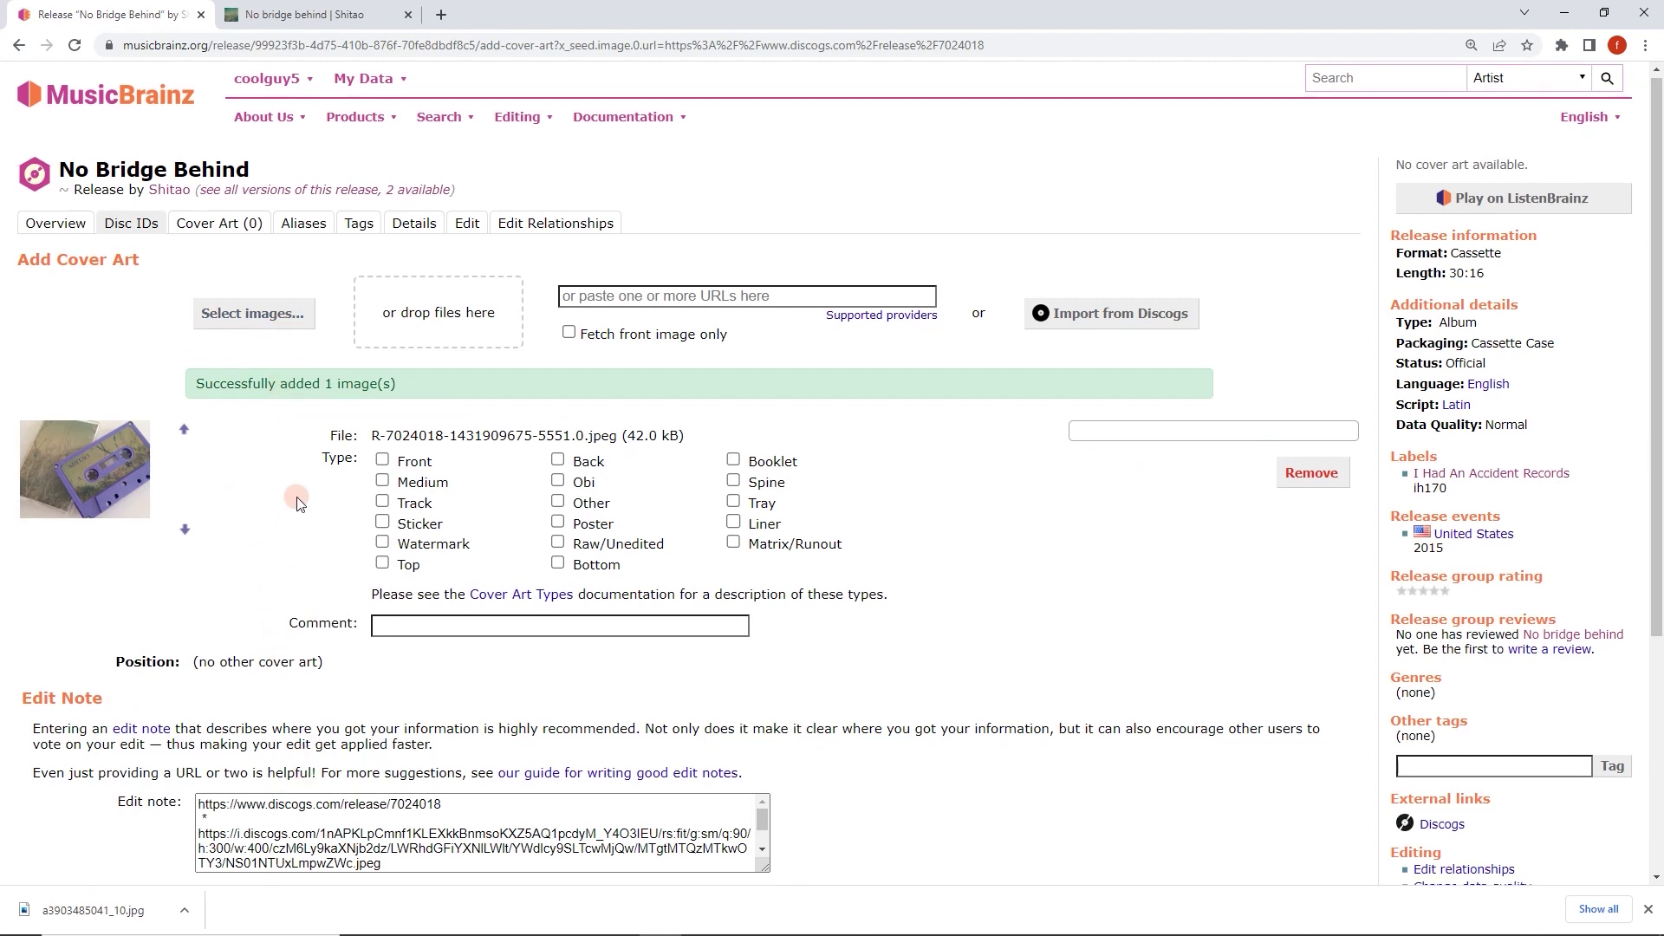
scroll(293, 520, "down", 1)
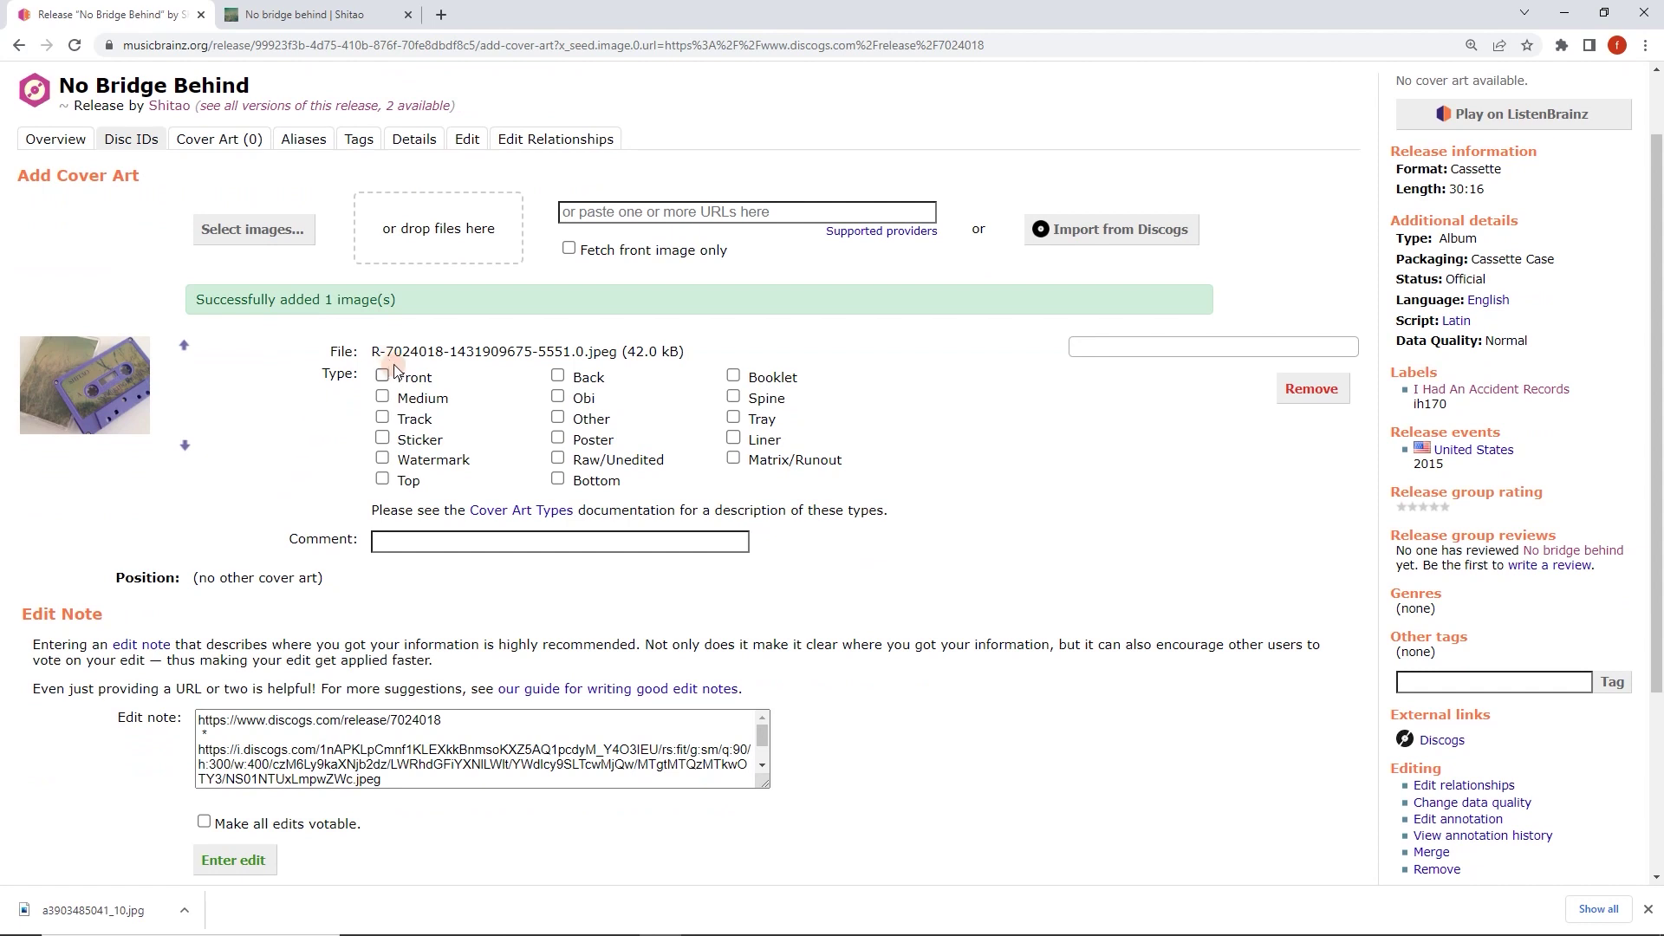
scroll(386, 375, "down", 1)
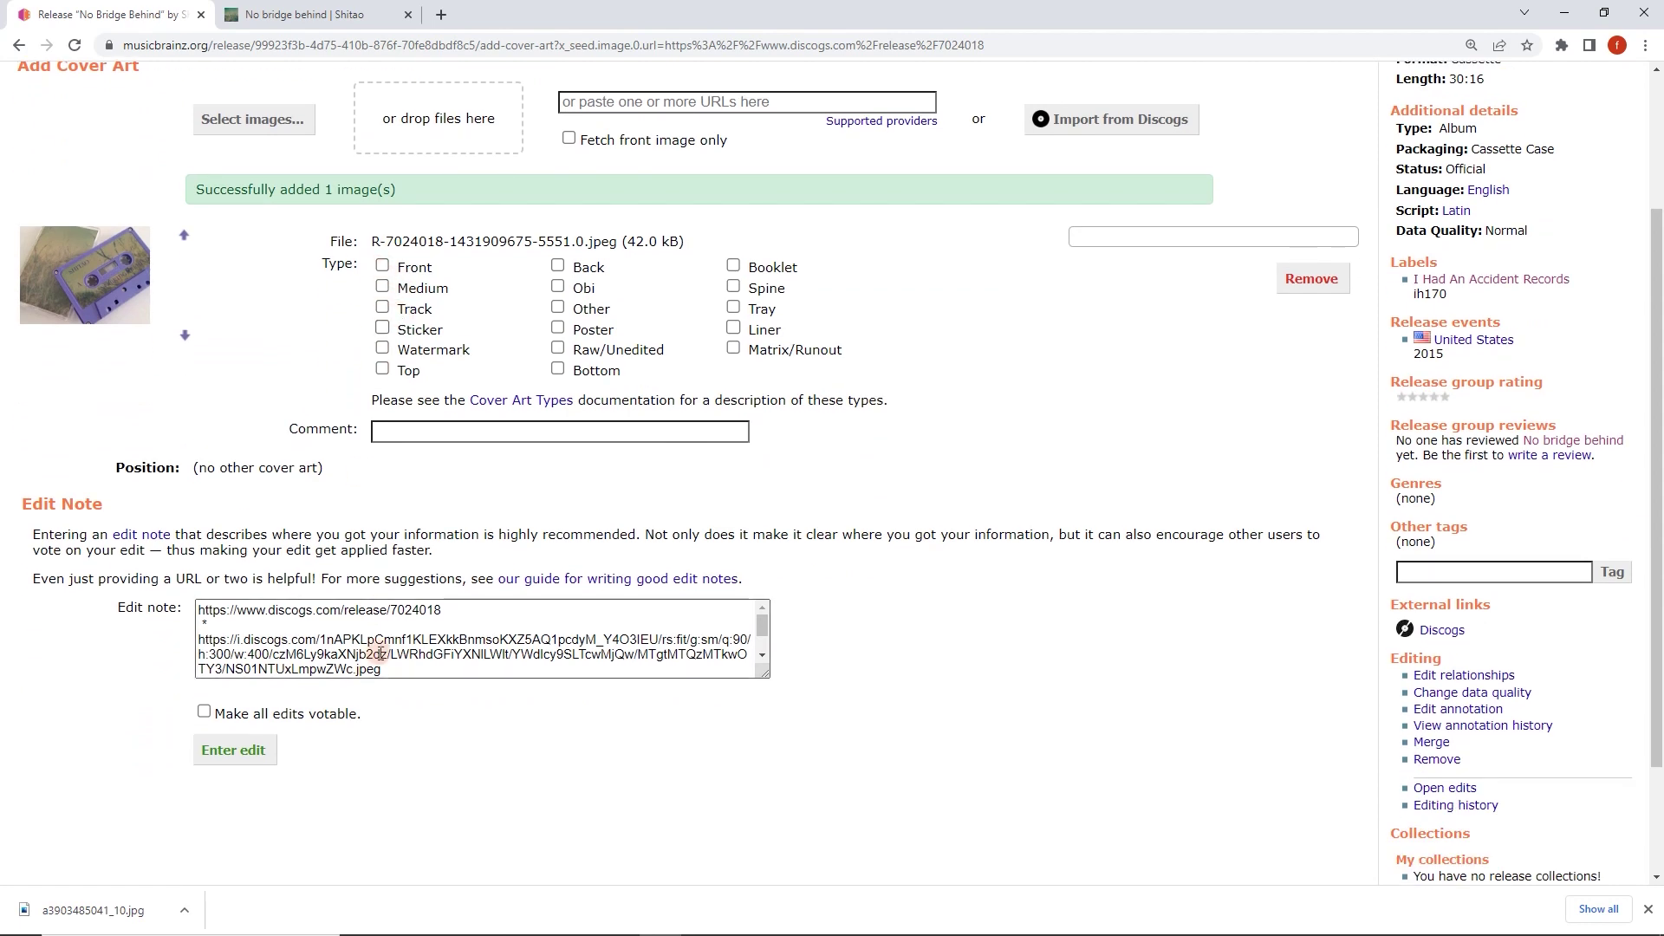
left_click(387, 265)
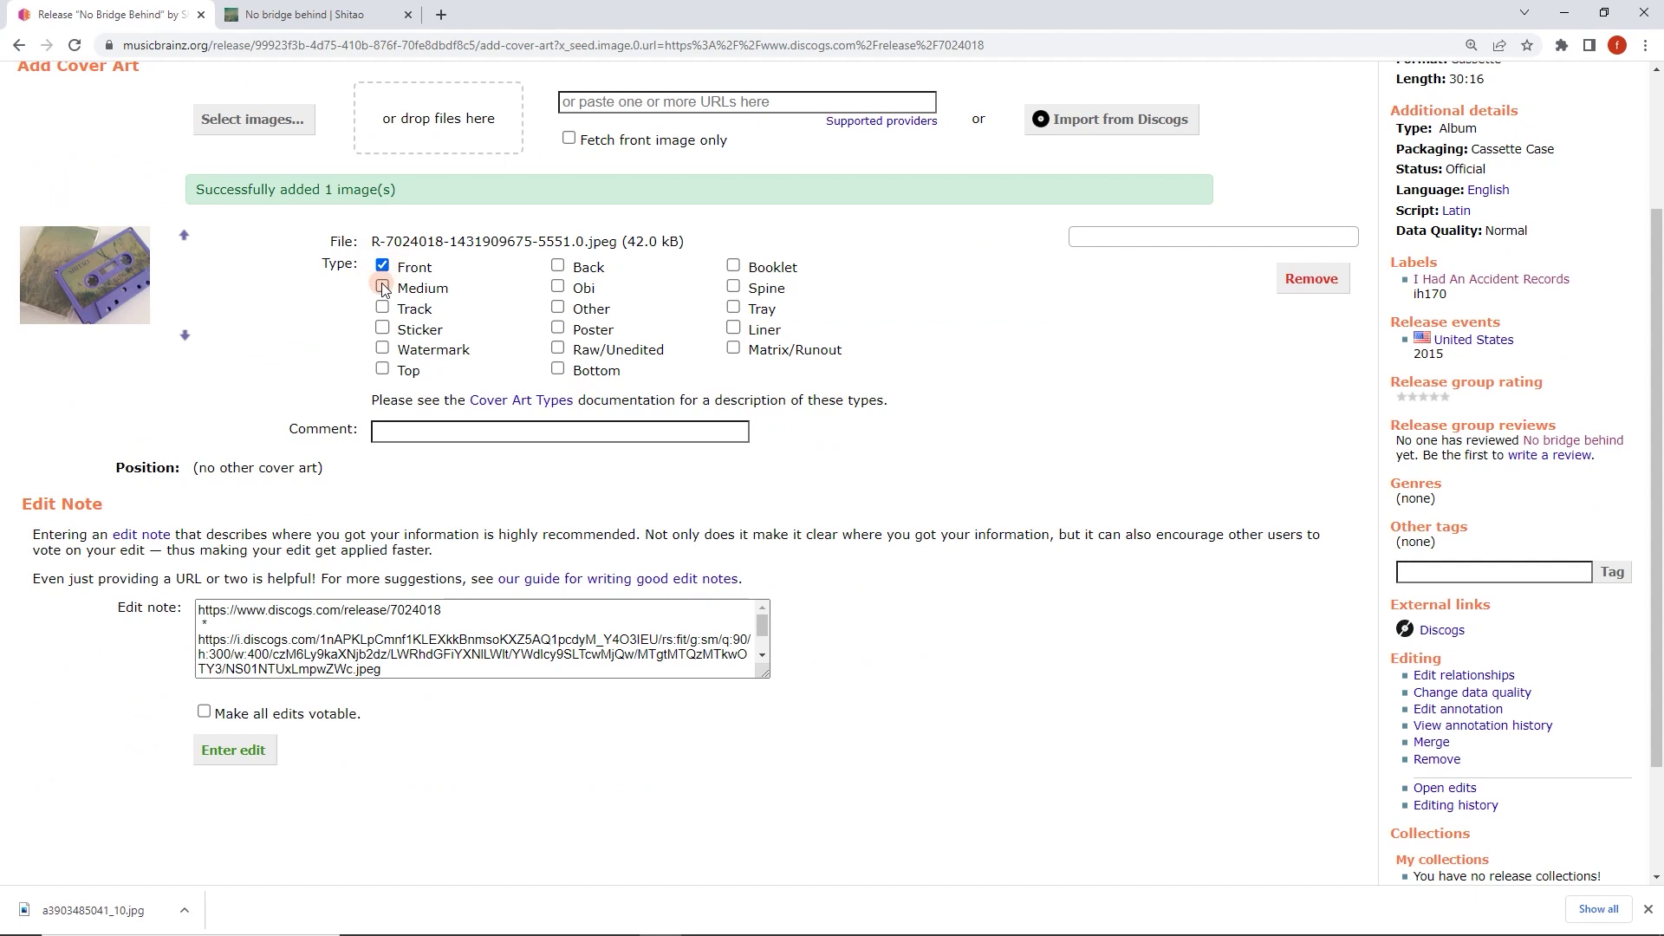
left_click(383, 287)
scroll(284, 323, "up", 3)
scroll(532, 595, "down", 1)
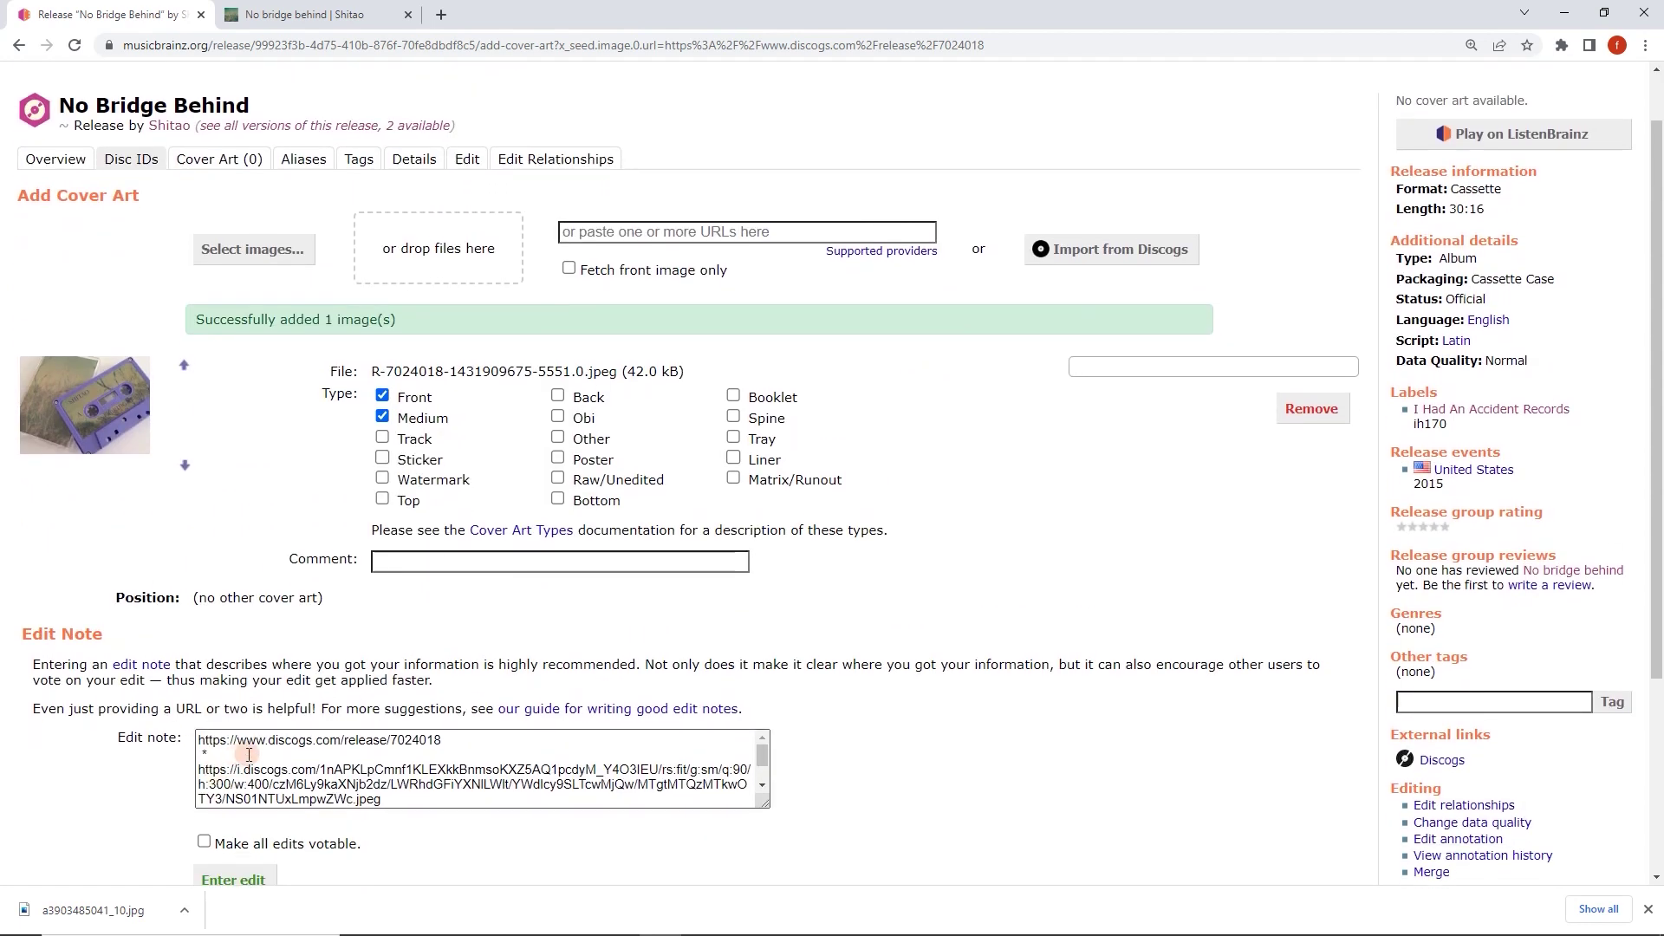